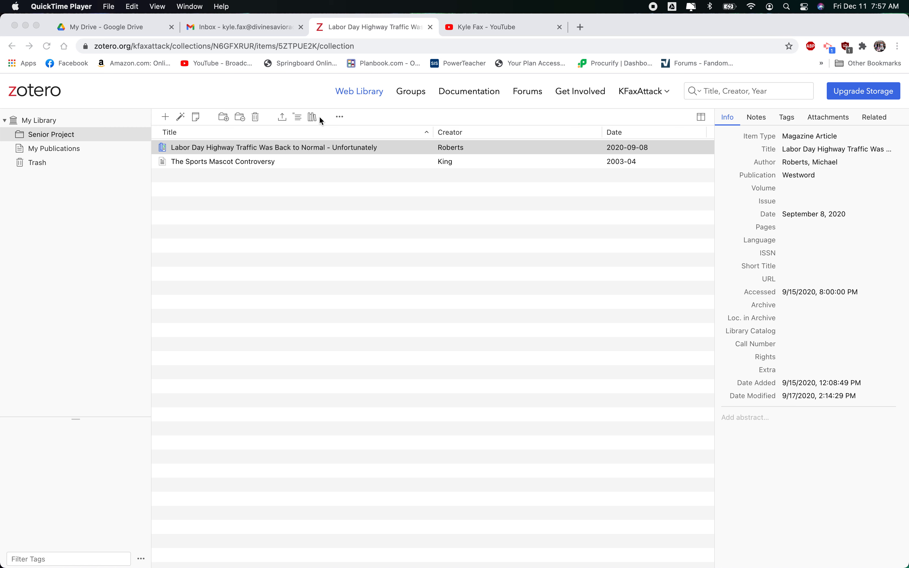
Review the details of the two items in the Senior Project collection
click(225, 148)
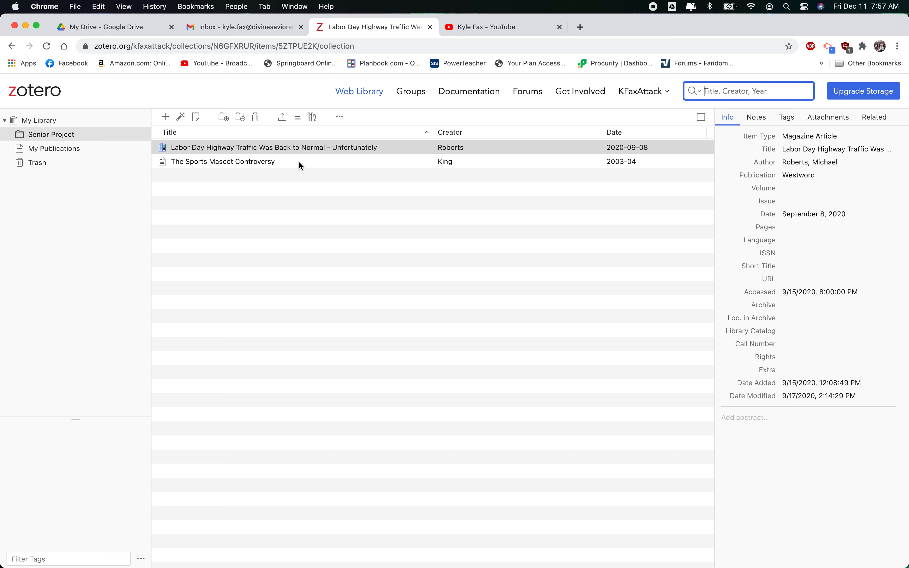
click(287, 161)
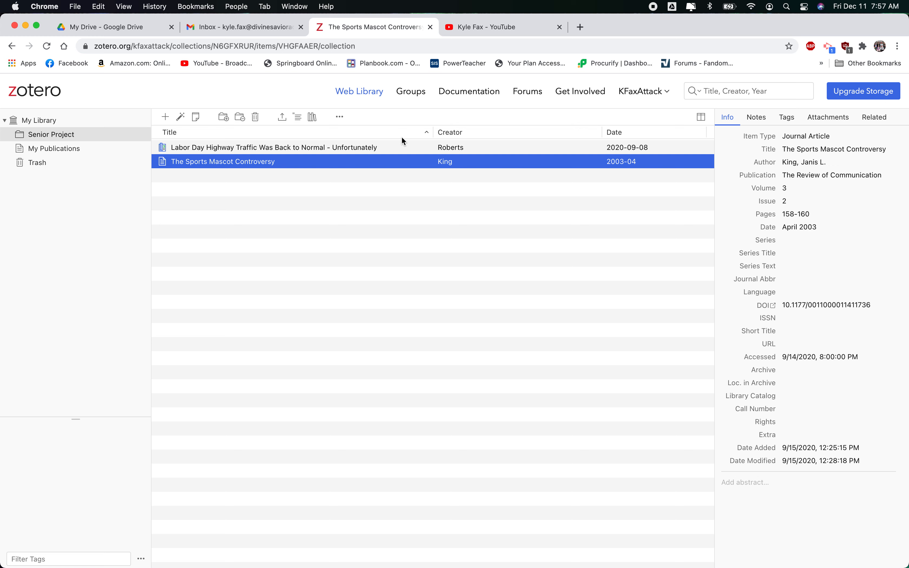
click(286, 147)
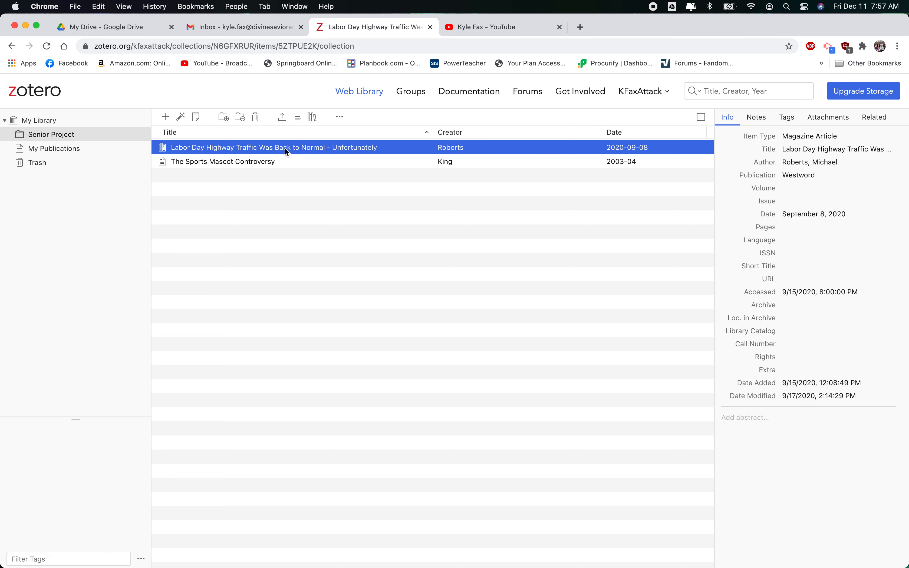
click(284, 162)
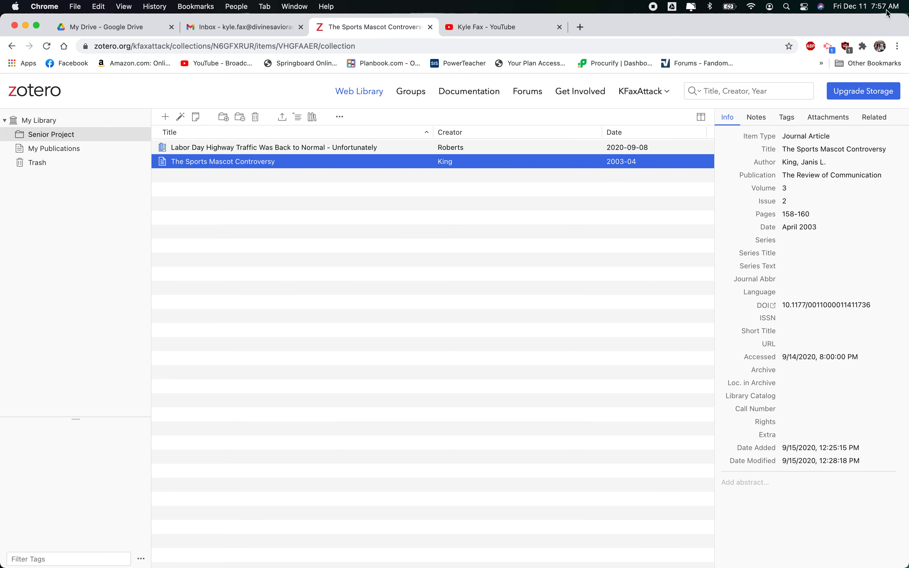
Narrow the browser window and open each collection item's details in the compact layout
drag(902, 18, 486, 19)
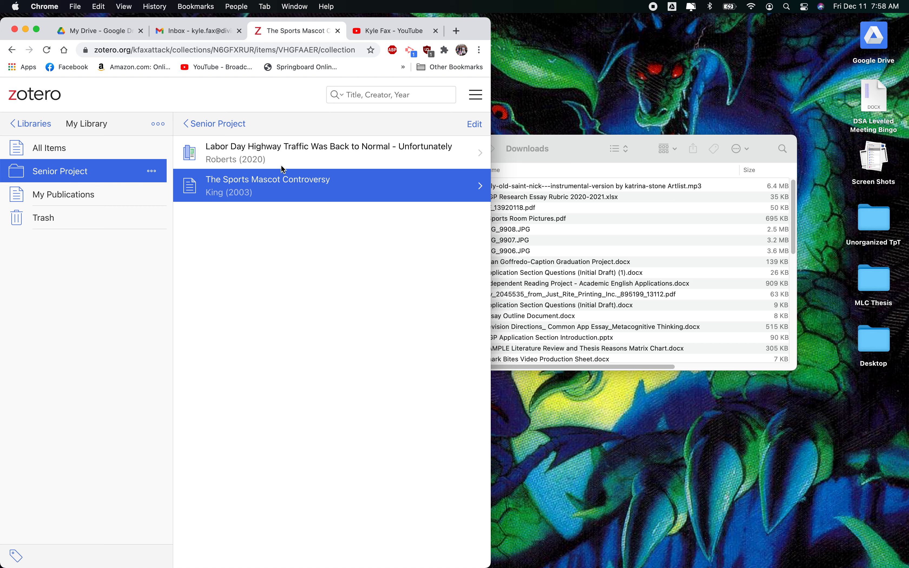
click(287, 167)
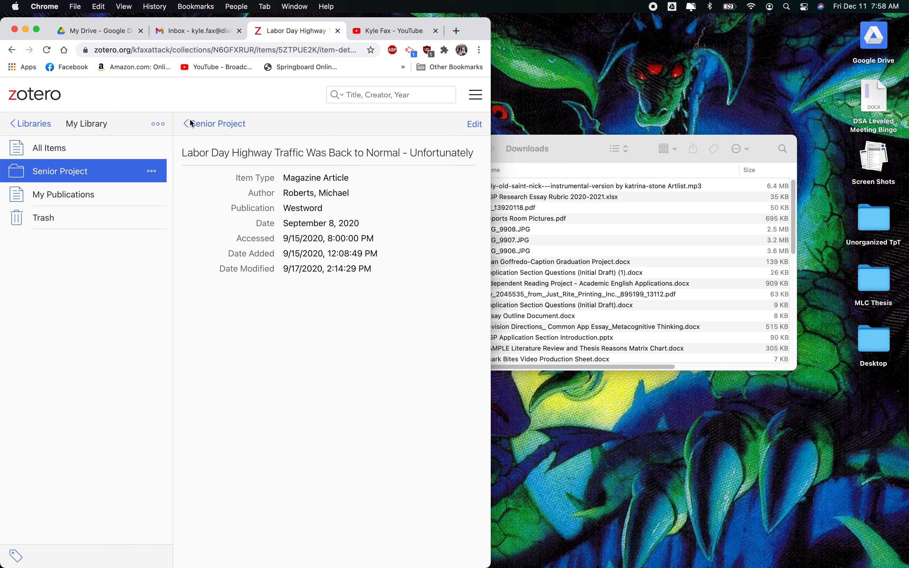
click(208, 126)
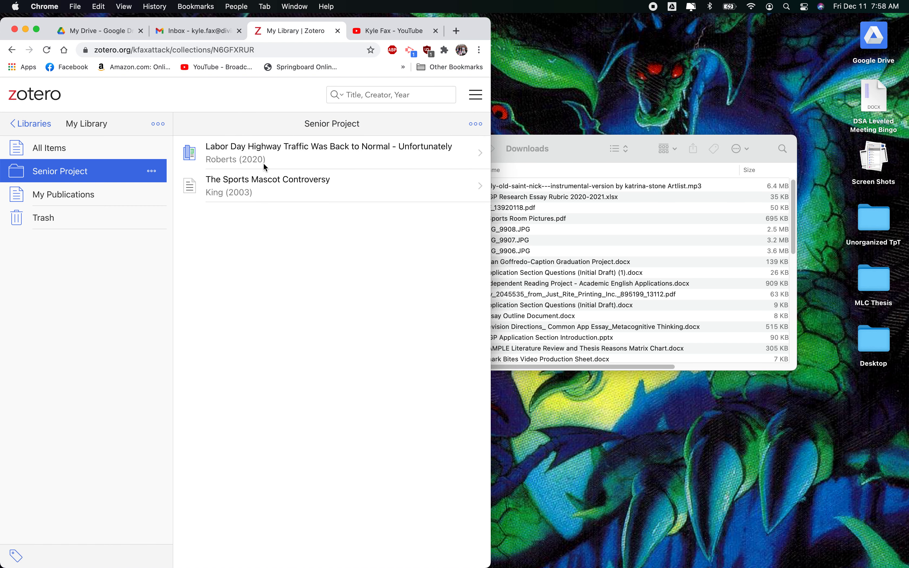
click(291, 180)
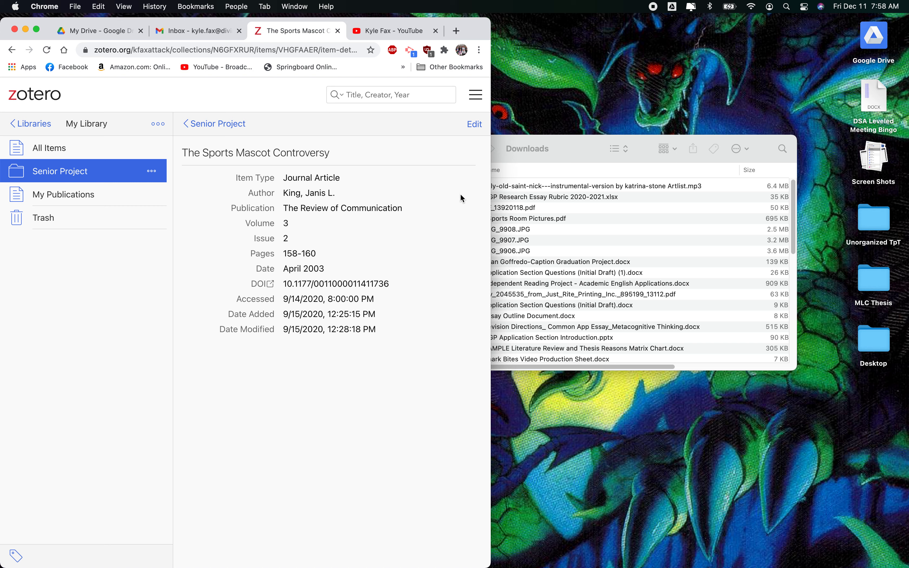
click(202, 126)
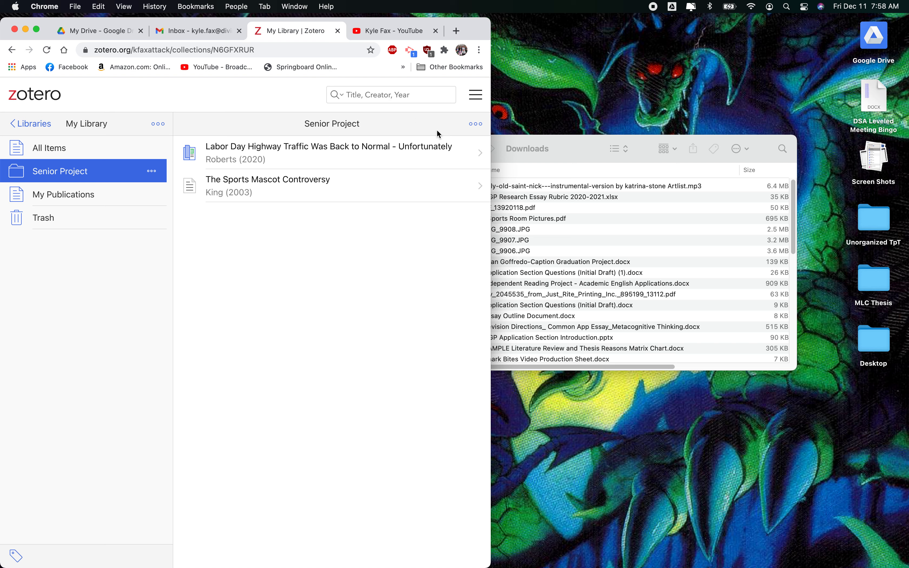
Create a new item of type Book in the Senior Project collection
click(473, 125)
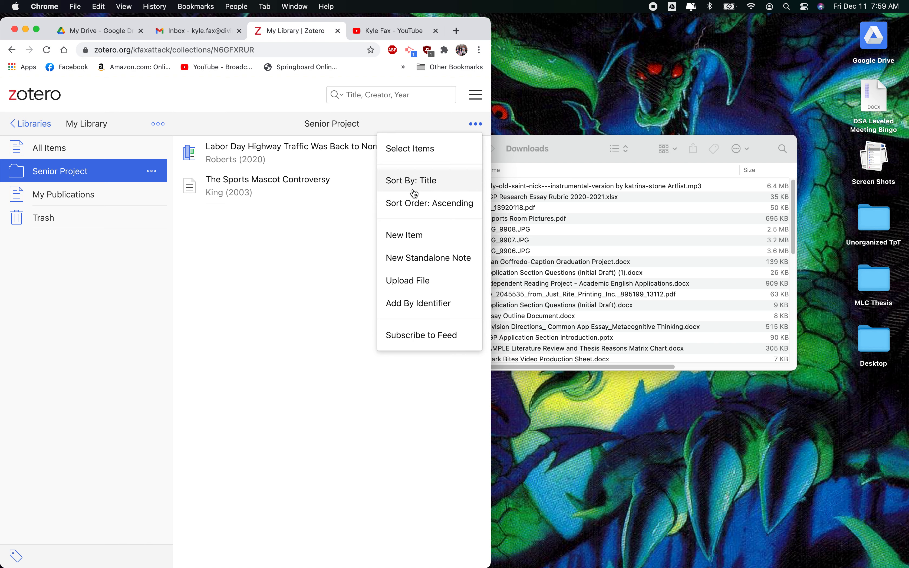
click(408, 236)
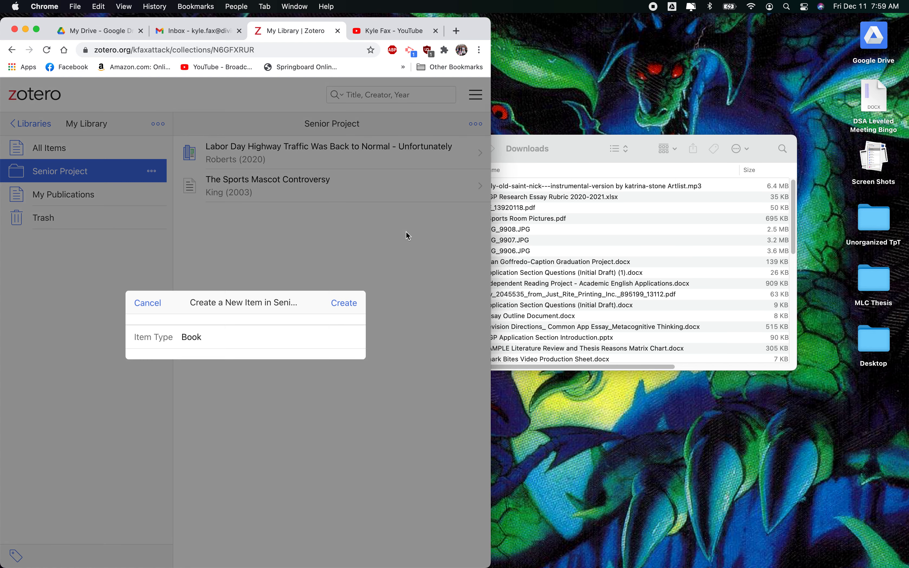
click(196, 335)
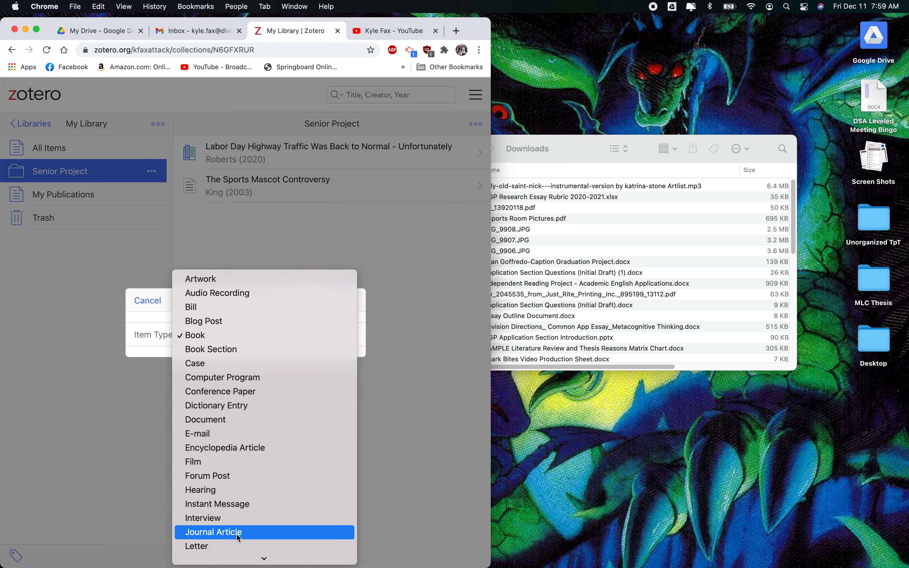
scroll(237, 534, down, 5)
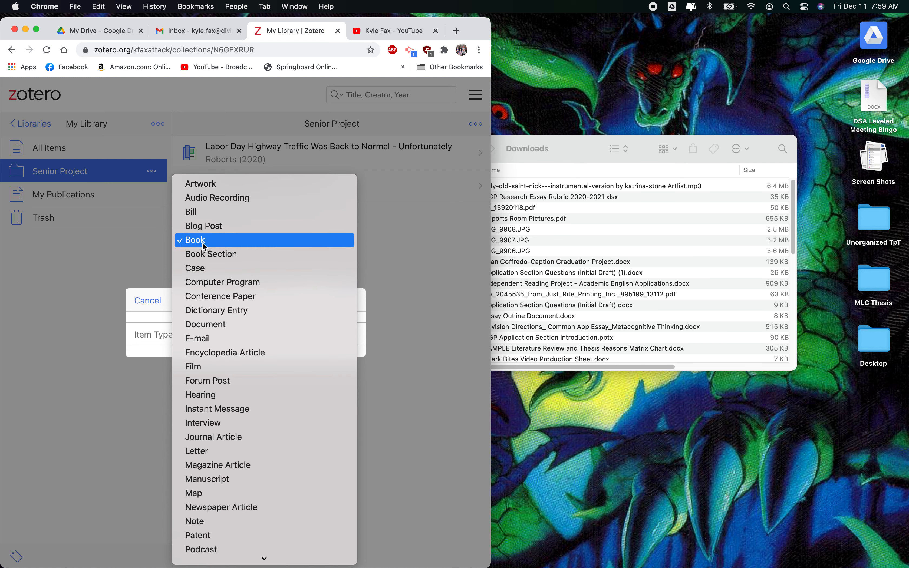
click(202, 241)
click(345, 303)
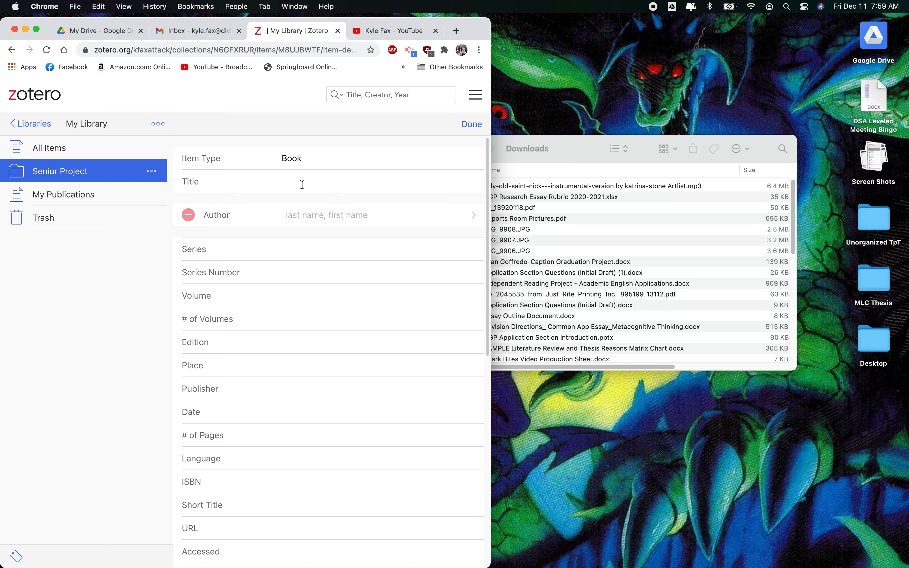
Set the new book's title to Things Fall Apart
scroll(221, 269, down, 5)
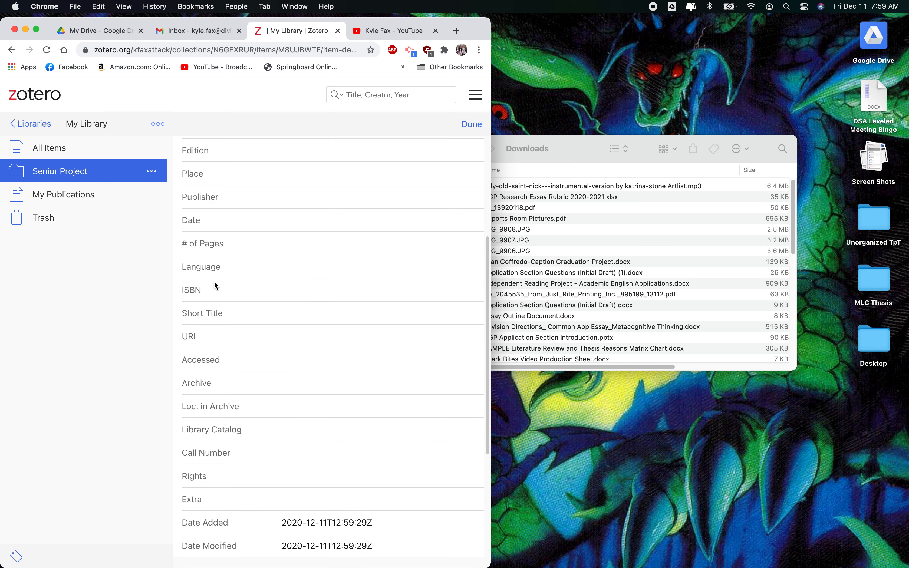
scroll(262, 351, up, 5)
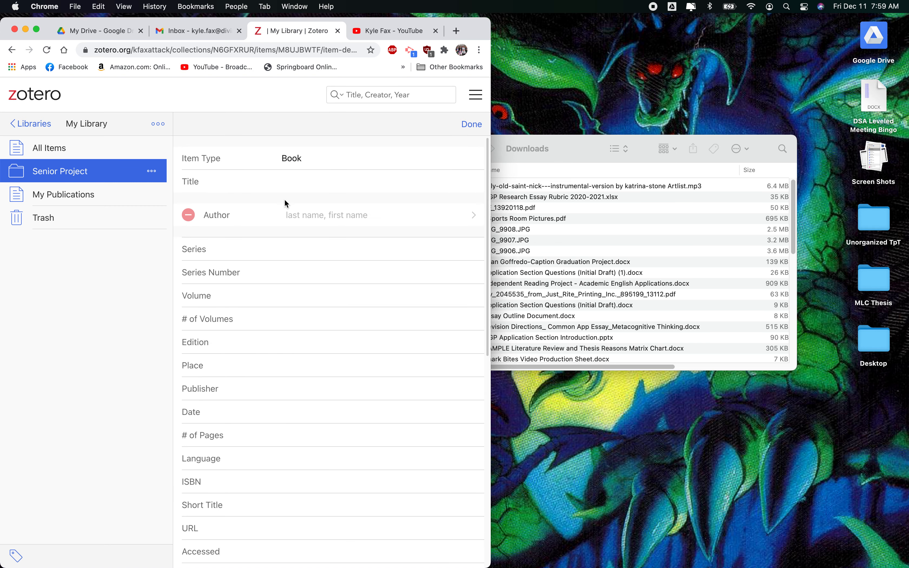
click(360, 183)
text(Things Fall Apart)
Add the author with last name Achebe and first name Chinua
click(318, 215)
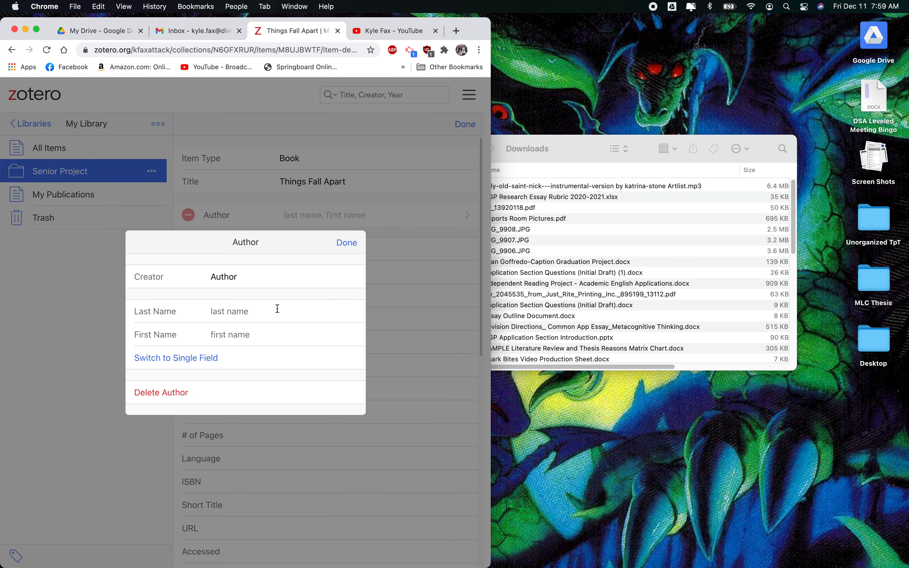
click(278, 314)
text(Achebe)
key(Tab)
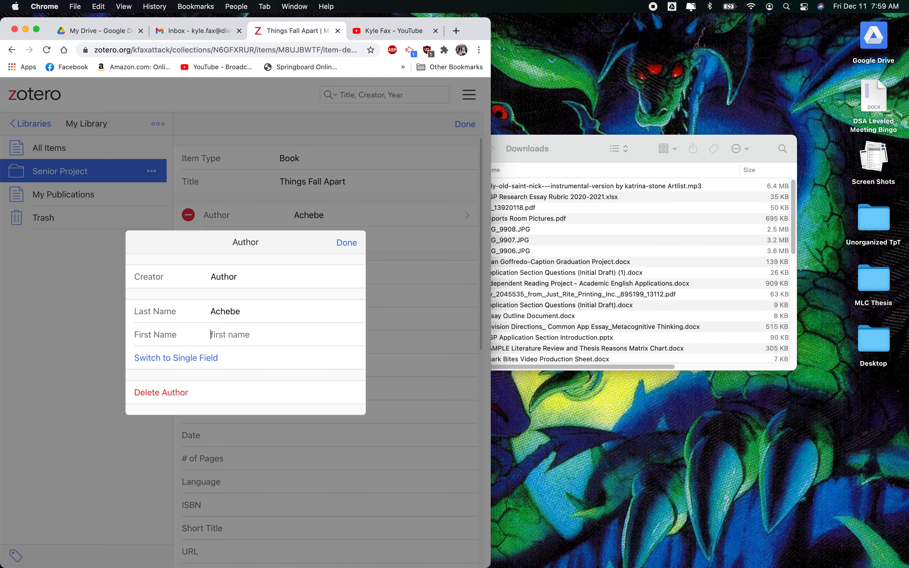
text(Chinua)
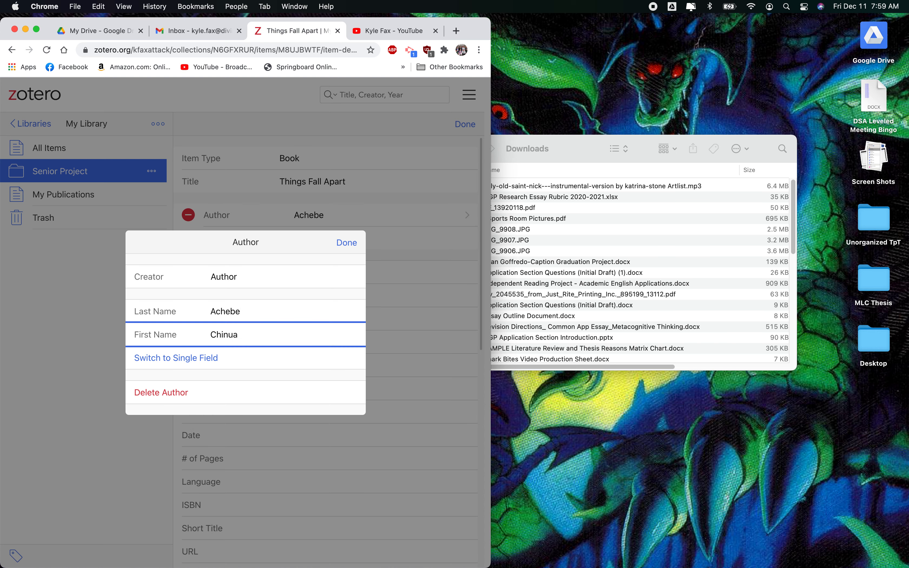
click(346, 244)
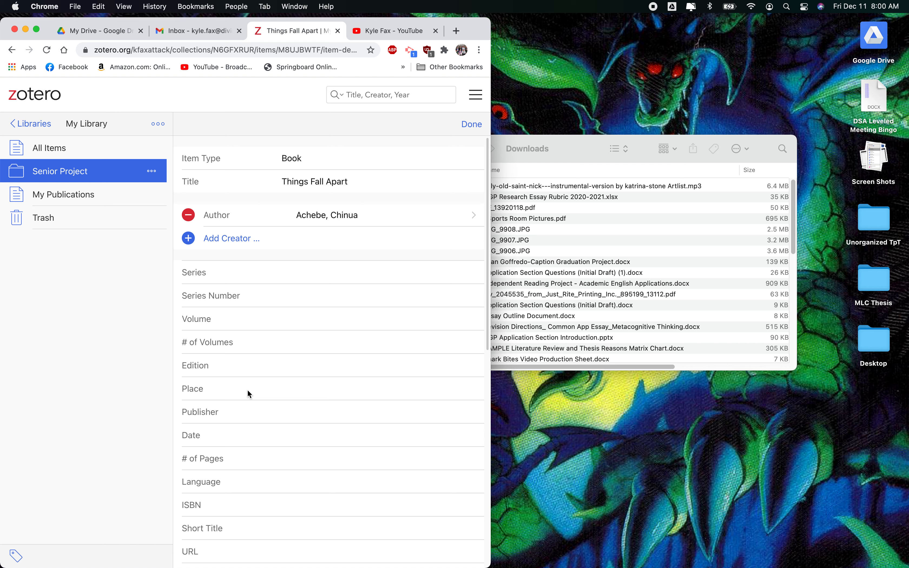
Set the place to New York and the publisher to Penguin Books
text(New York)
click(240, 410)
text(Penguin Books)
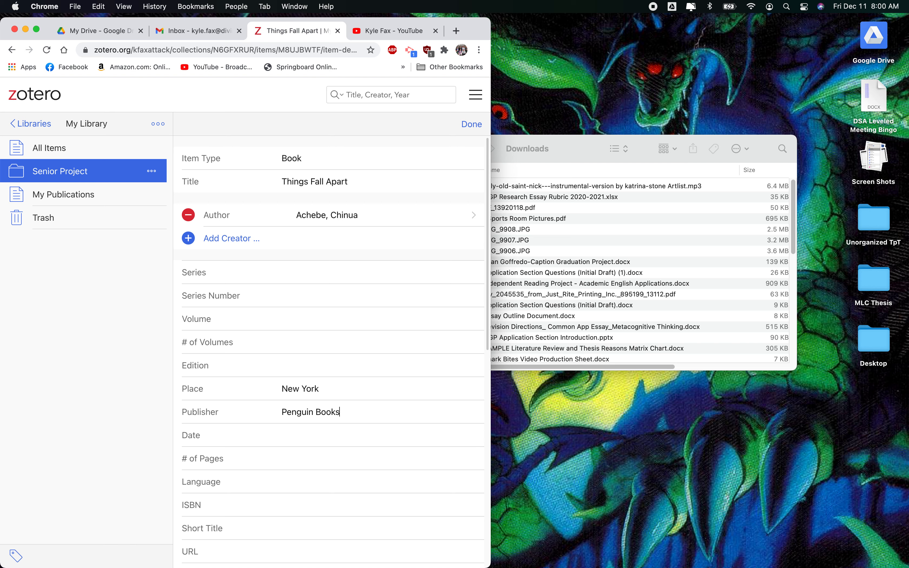
Enter the date 1959 and the number of pages 209
key(Tab)
text(1959)
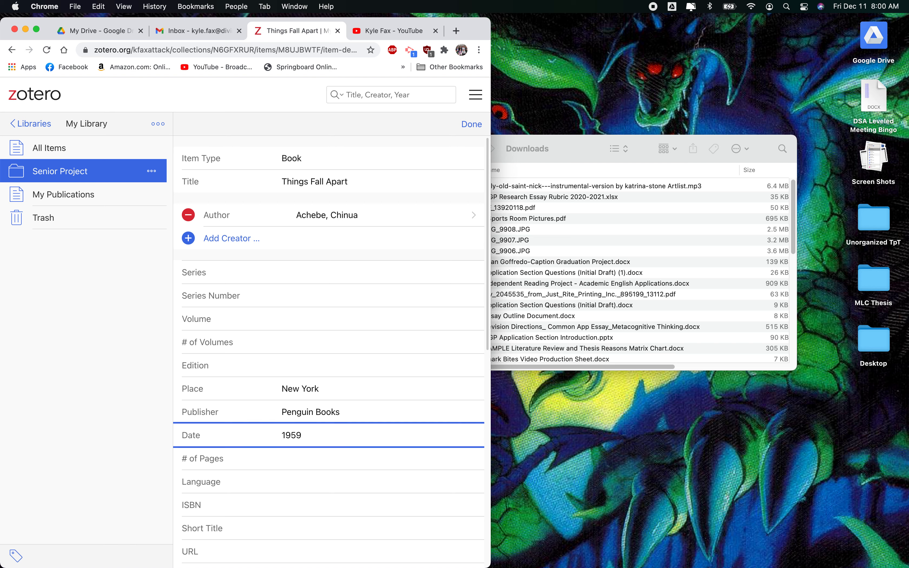
key(Tab)
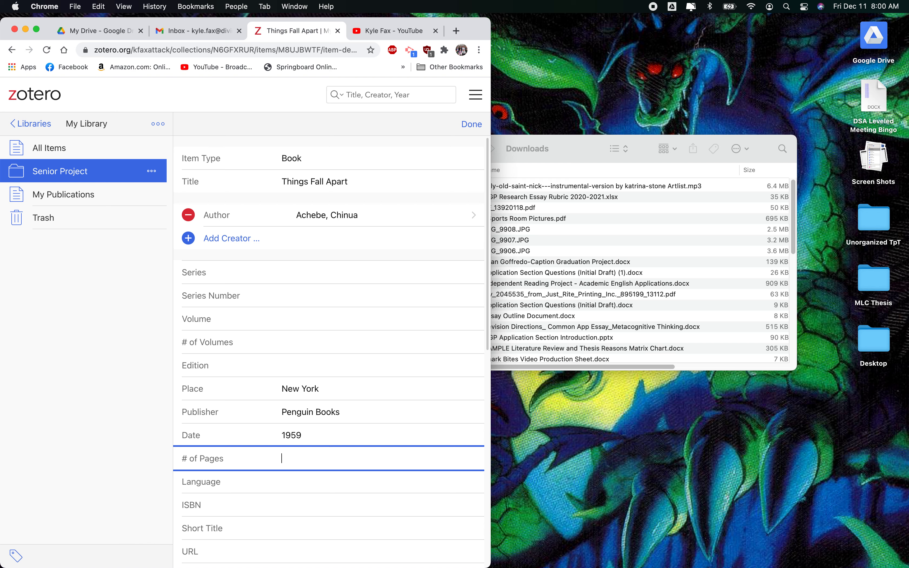
text(209)
key(Tab)
key(Tab)
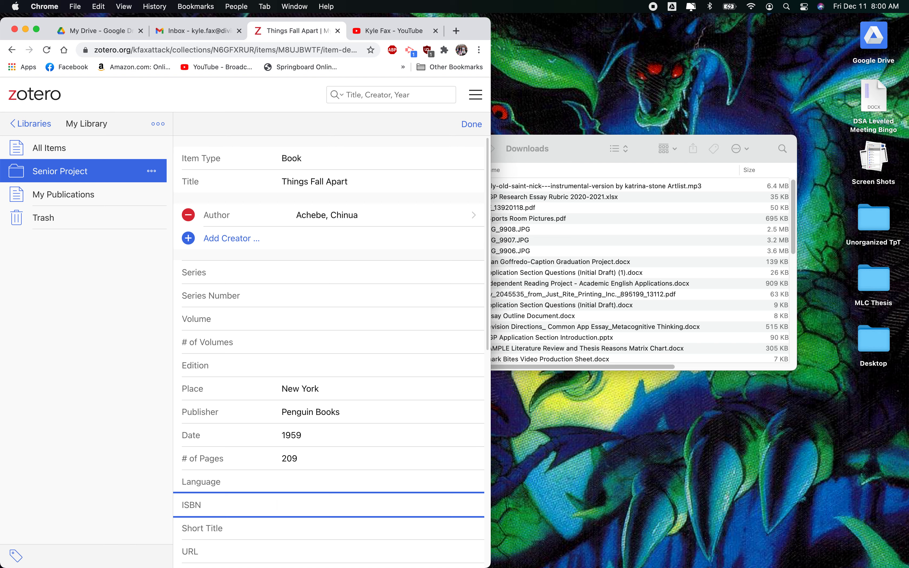
text(9)
text(78-0-385-47454)
key(Return)
Review the remaining fields of the book and save the entry
scroll(331, 492, down, 1)
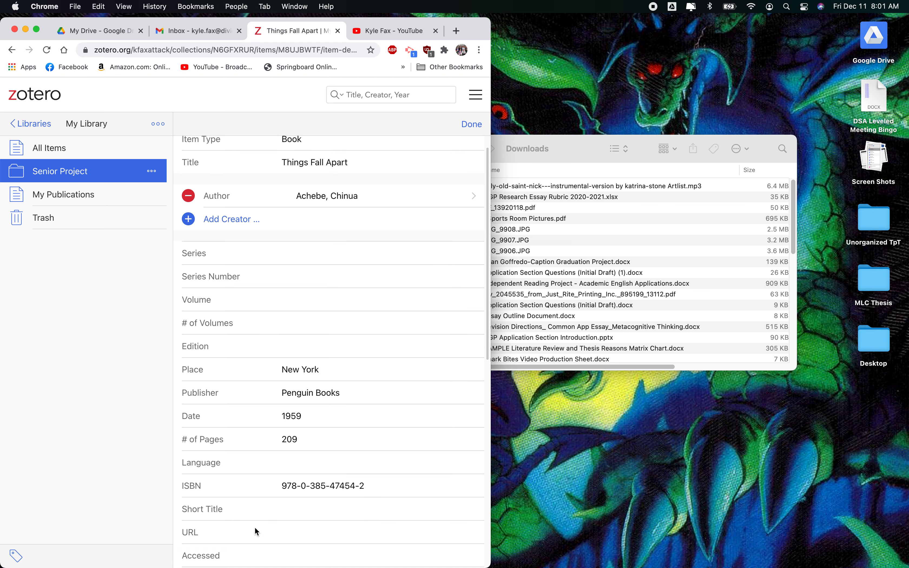
scroll(252, 522, down, 5)
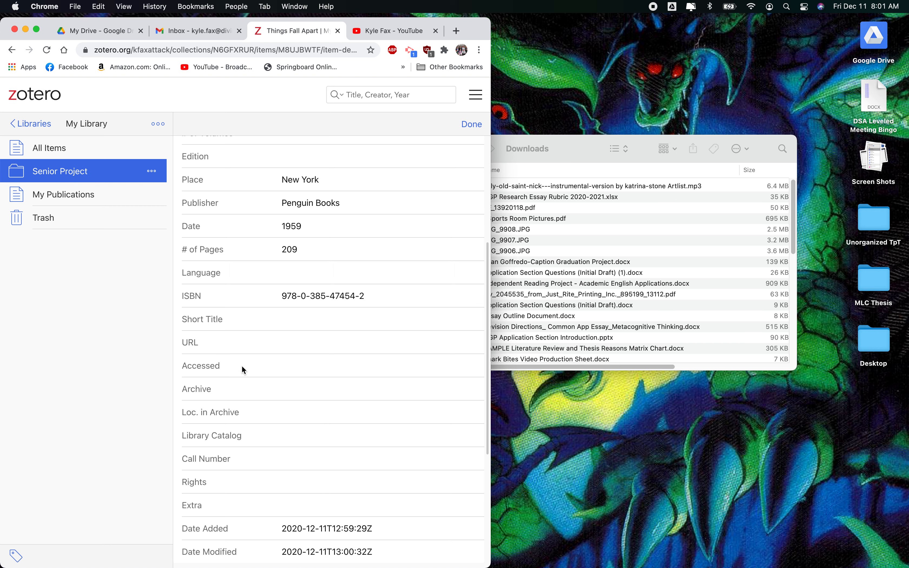
scroll(304, 413, down, 1)
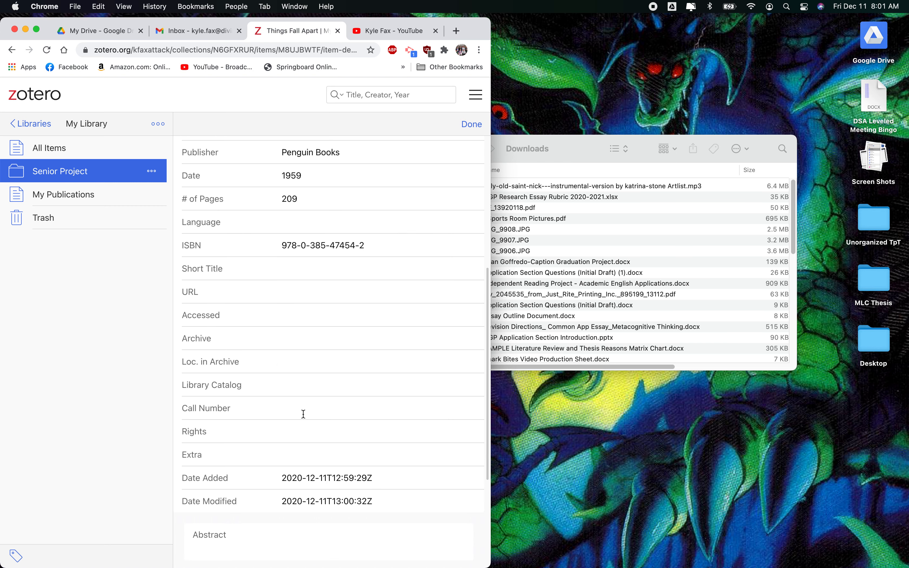
scroll(303, 413, down, 4)
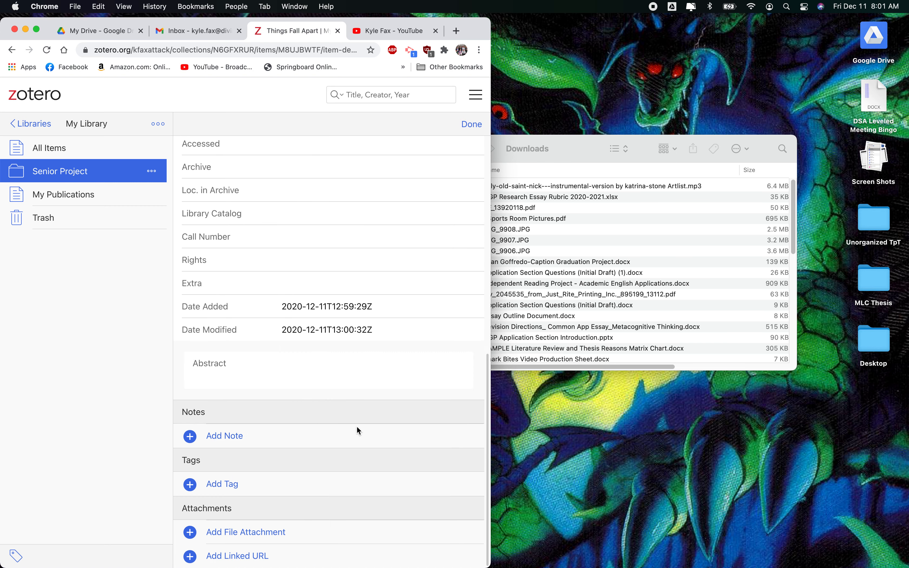
scroll(360, 432, up, 8)
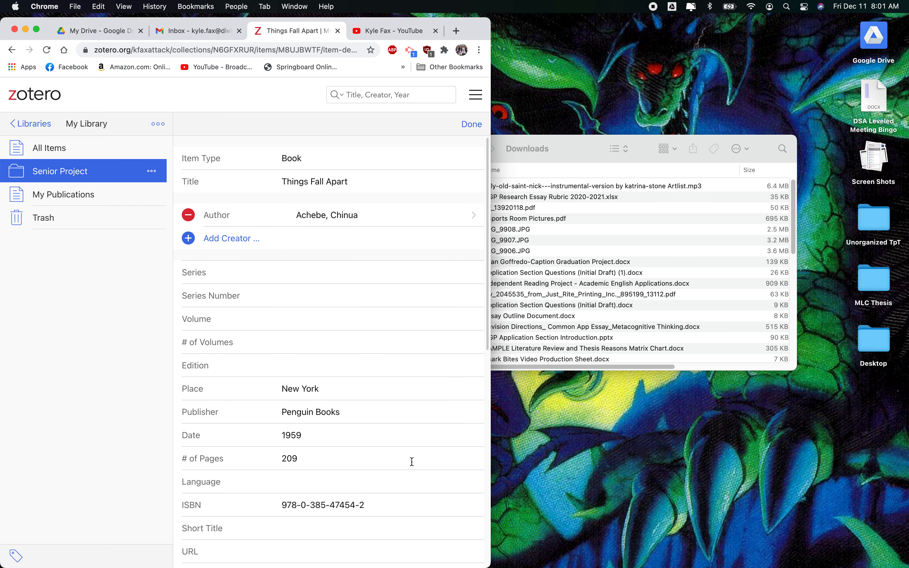
click(473, 125)
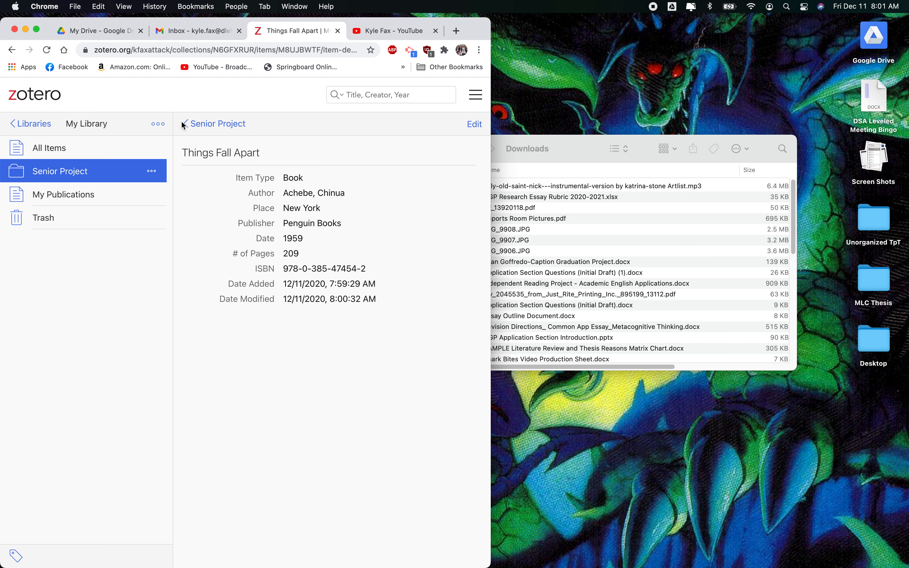
Check the new book in the Senior Project list and reopen its details
click(209, 125)
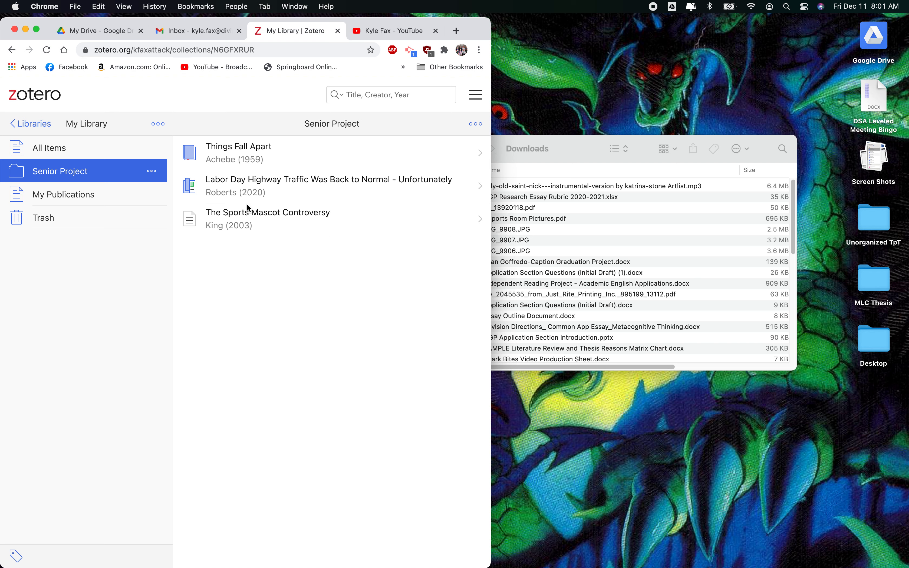
click(253, 150)
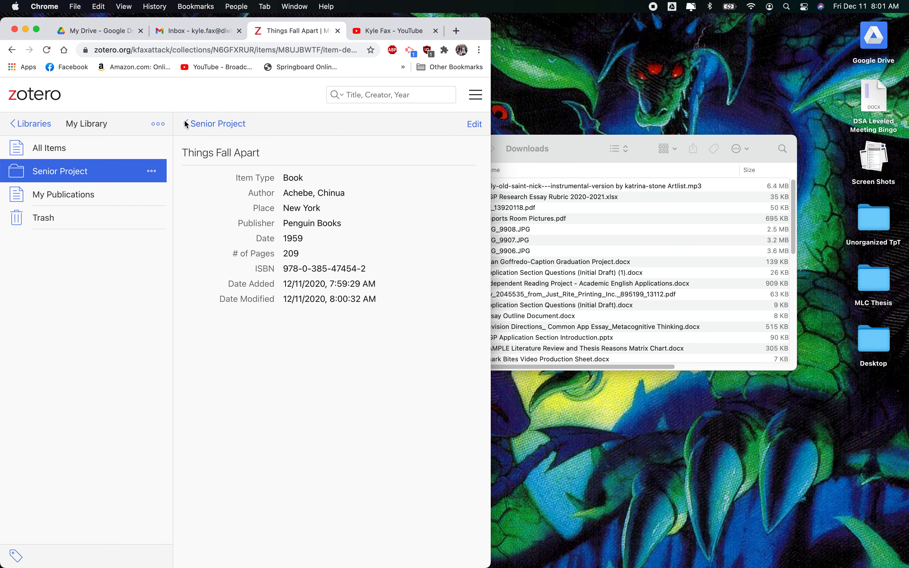
mouse_move(2, 240)
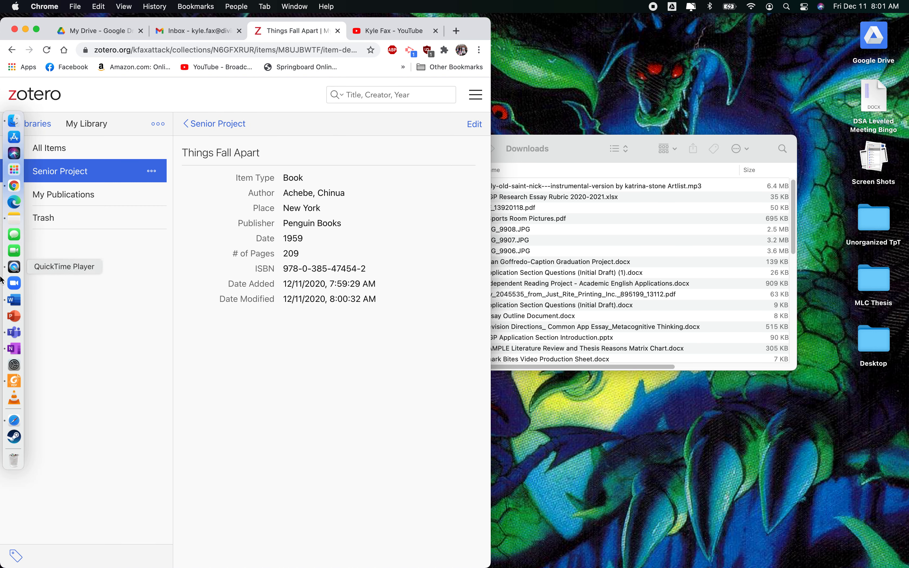
click(13, 340)
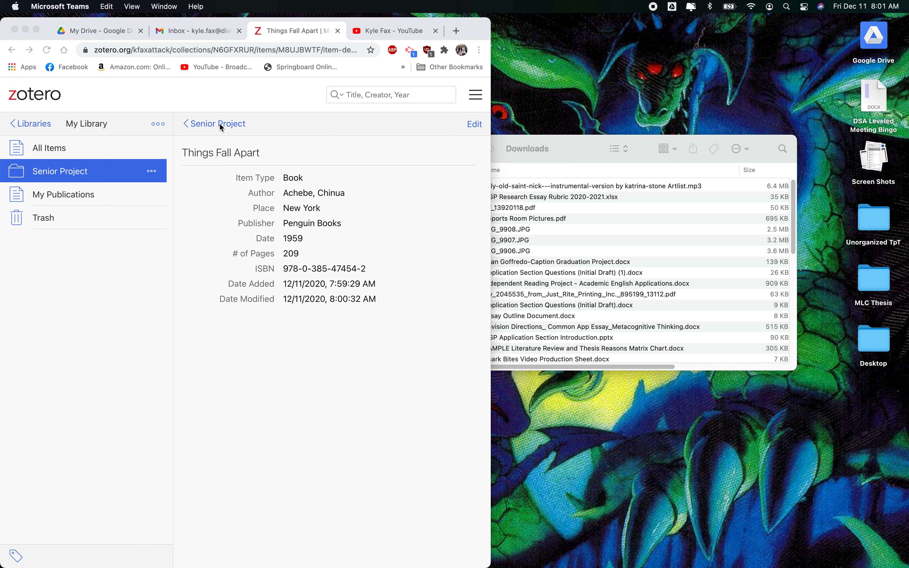
click(187, 124)
click(193, 124)
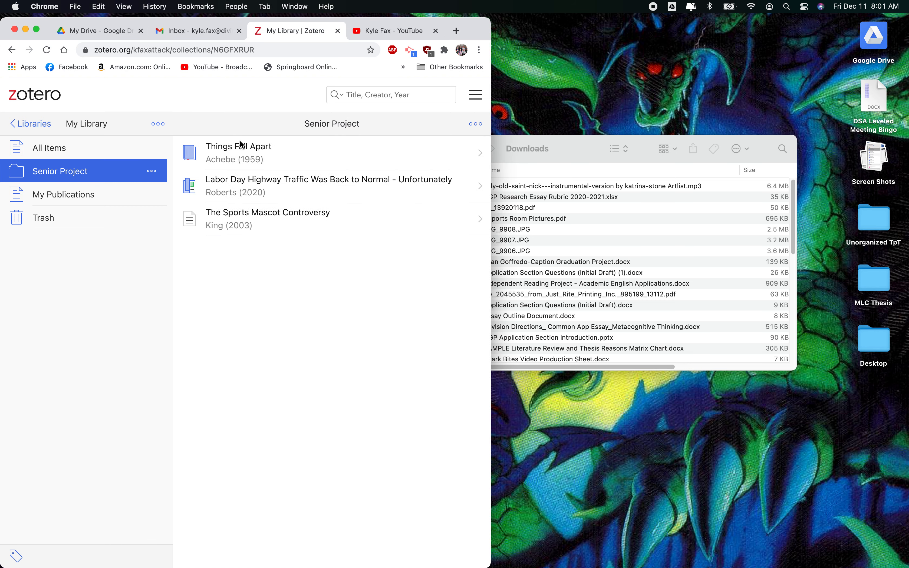
Select all three items in the Senior Project collection
click(476, 125)
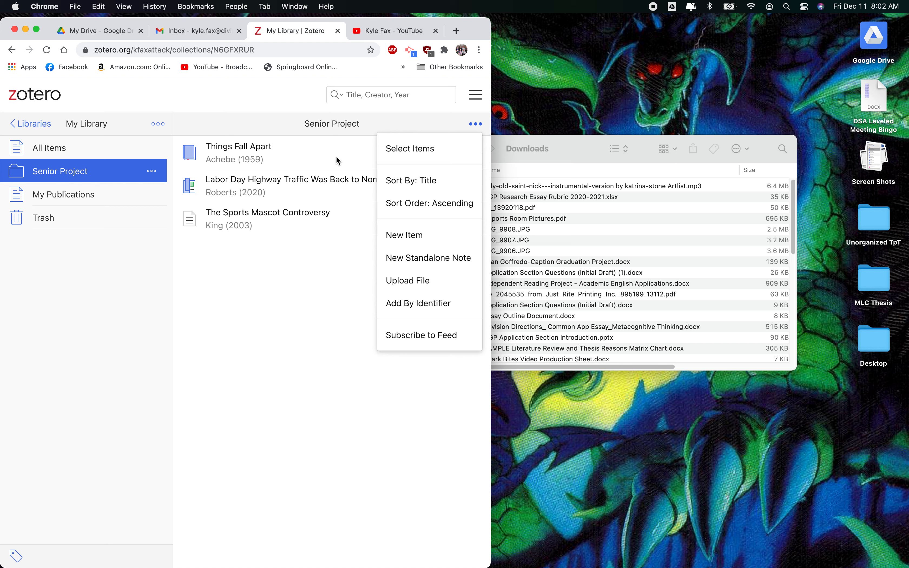
click(401, 152)
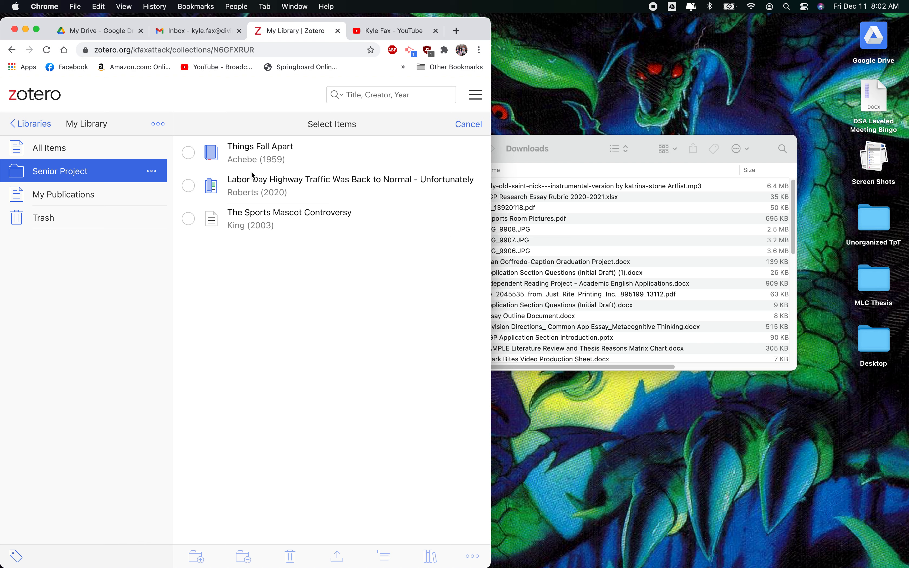
click(191, 155)
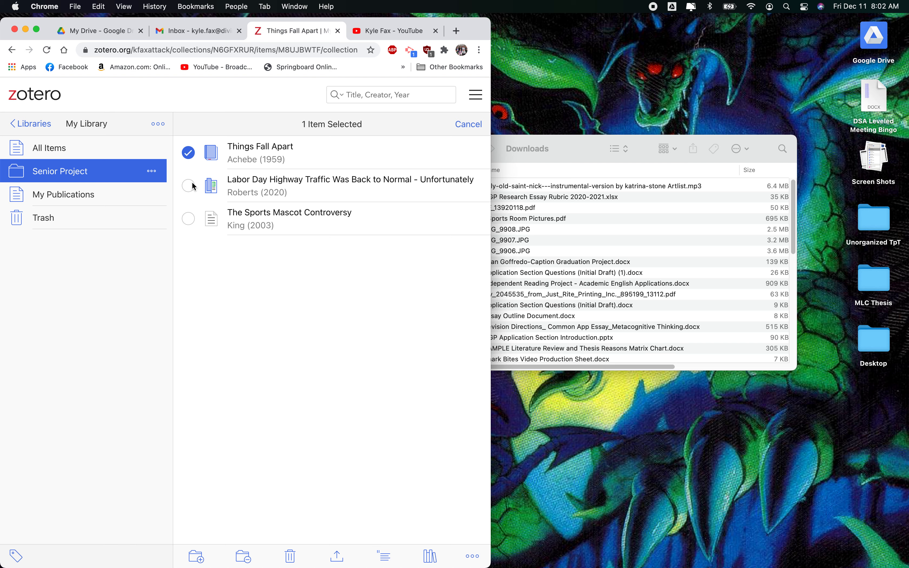
click(189, 186)
click(188, 219)
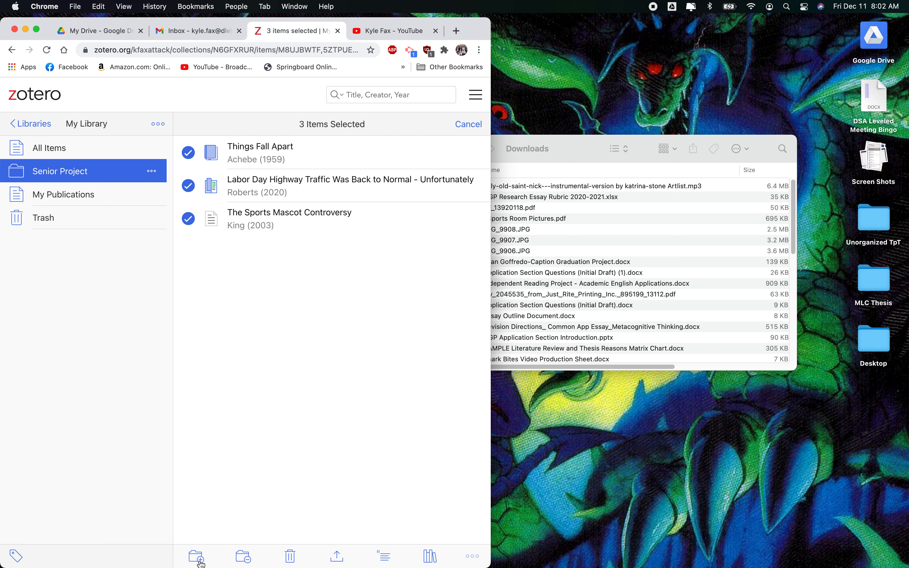
Create a bibliography of the selected items in Modern Language Association 8th edition style, copied to the clipboard
click(431, 557)
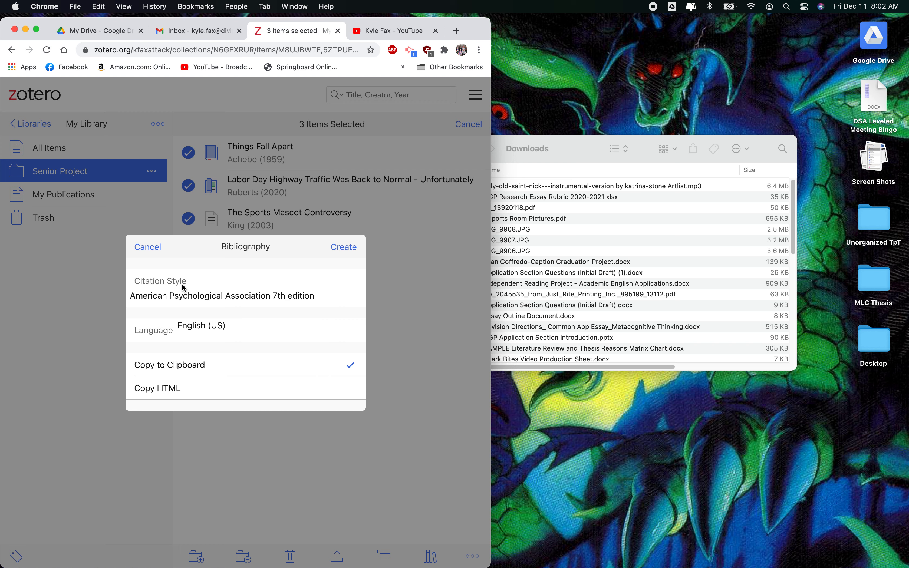
click(189, 301)
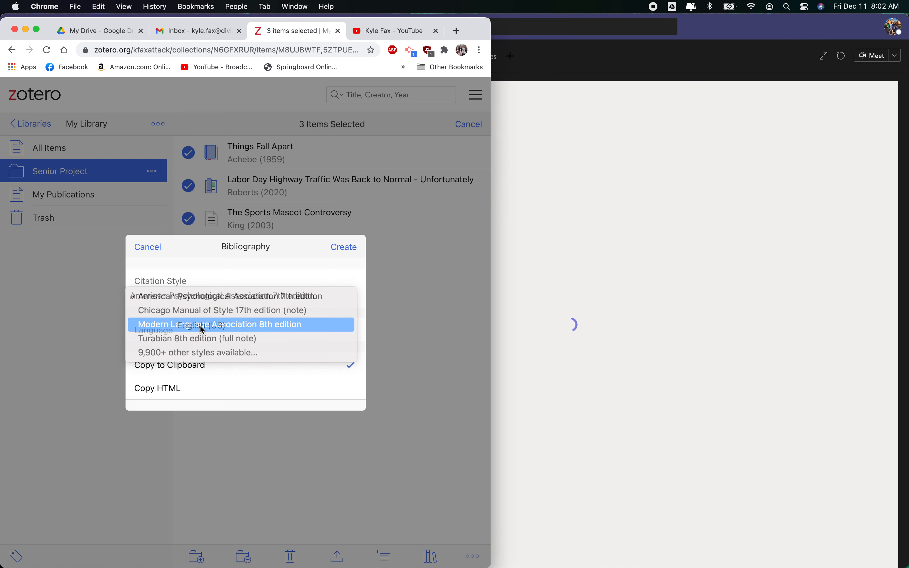
click(202, 329)
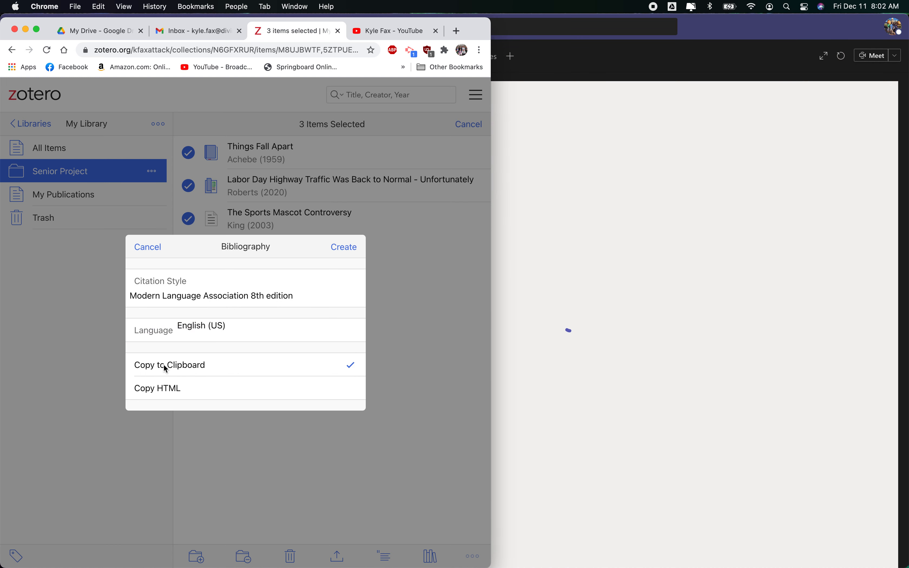
click(344, 248)
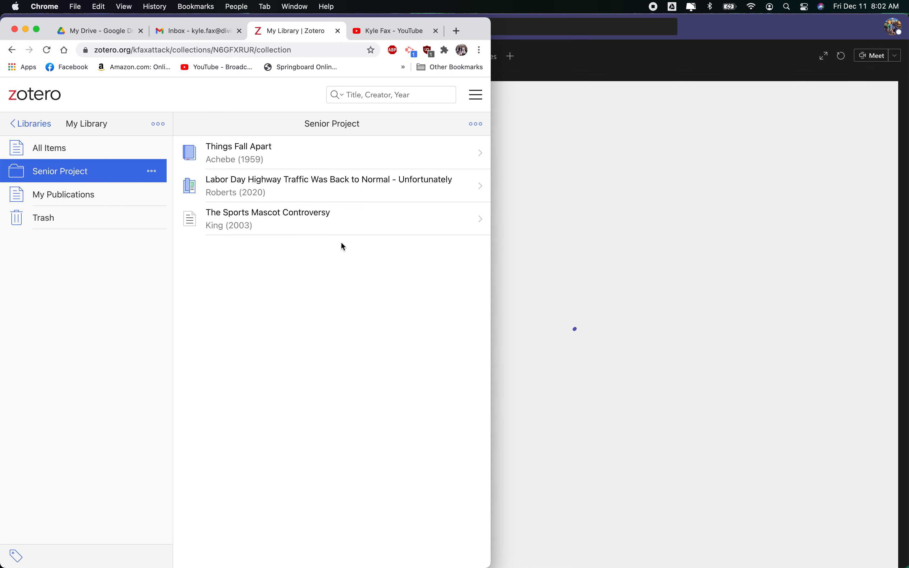
Switch to Microsoft Teams and open the Embedded Assessment 2.1 assignment in the Academic English Applications General channel
click(757, 32)
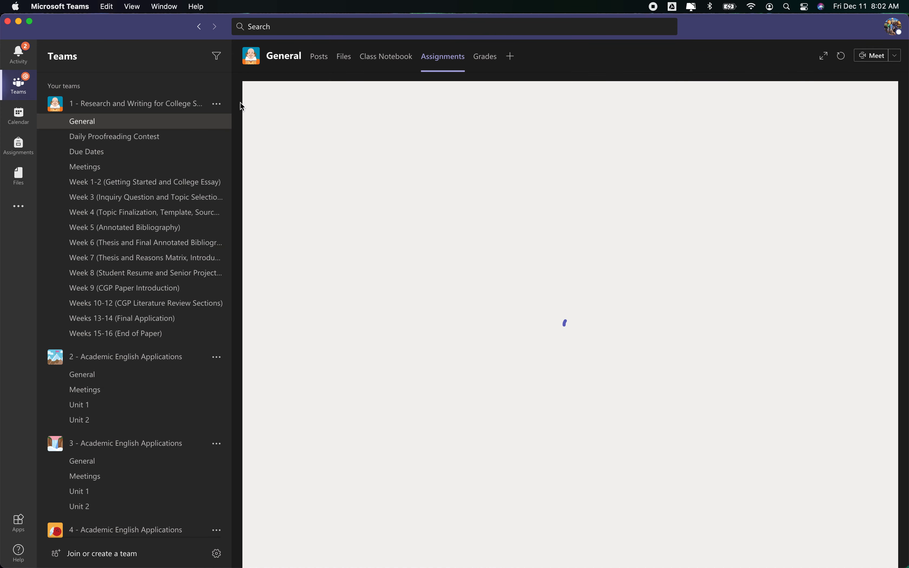
click(97, 380)
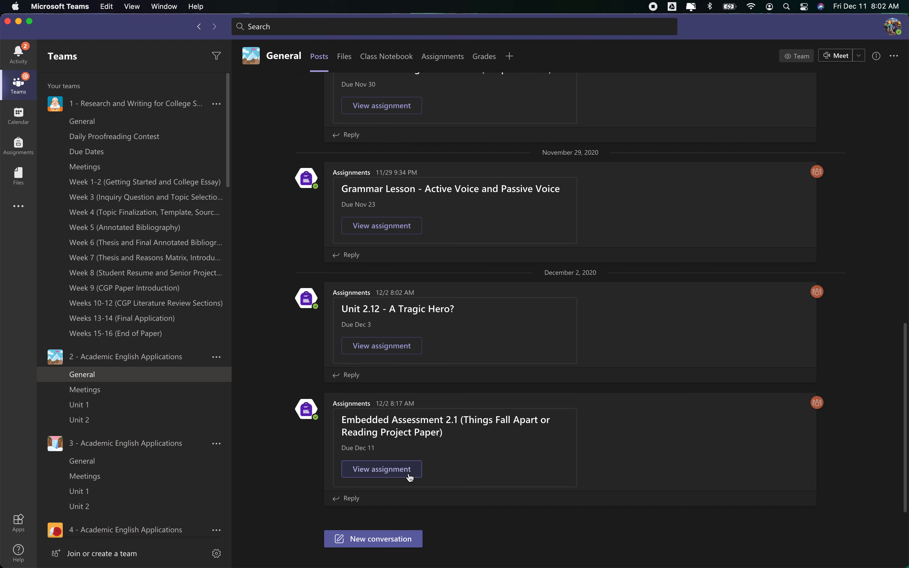
click(410, 470)
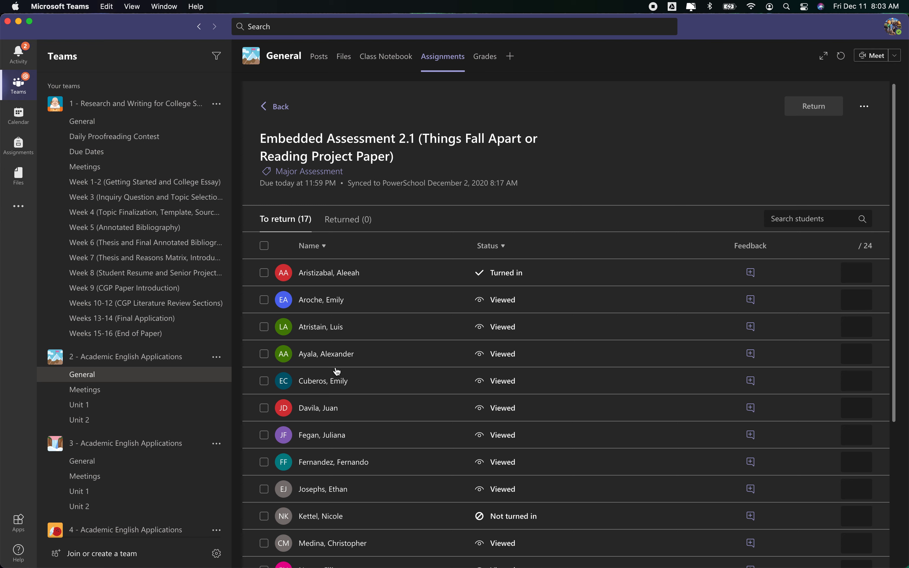
Open a student's MLA Template Academic English Applications document from the assignment's submission list
scroll(336, 374, down, 5)
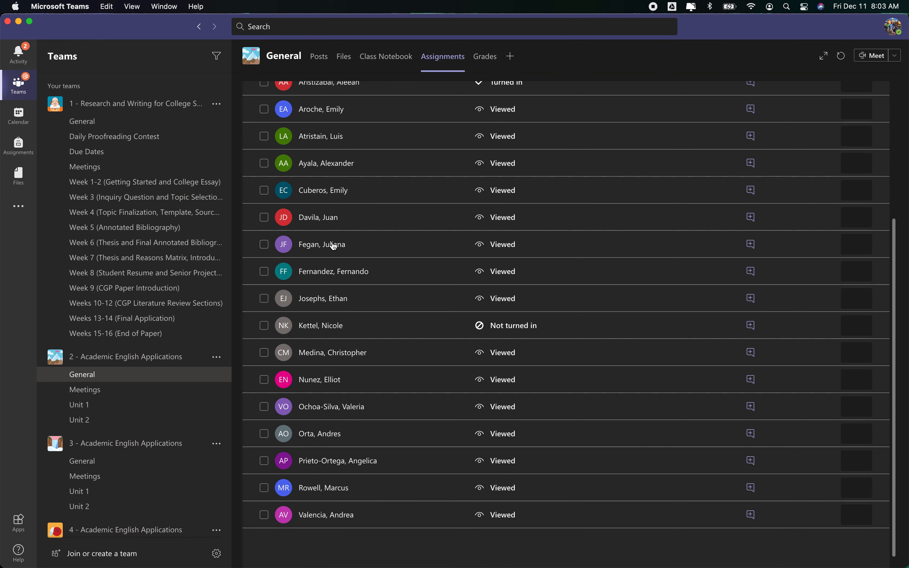
scroll(337, 288, up, 2)
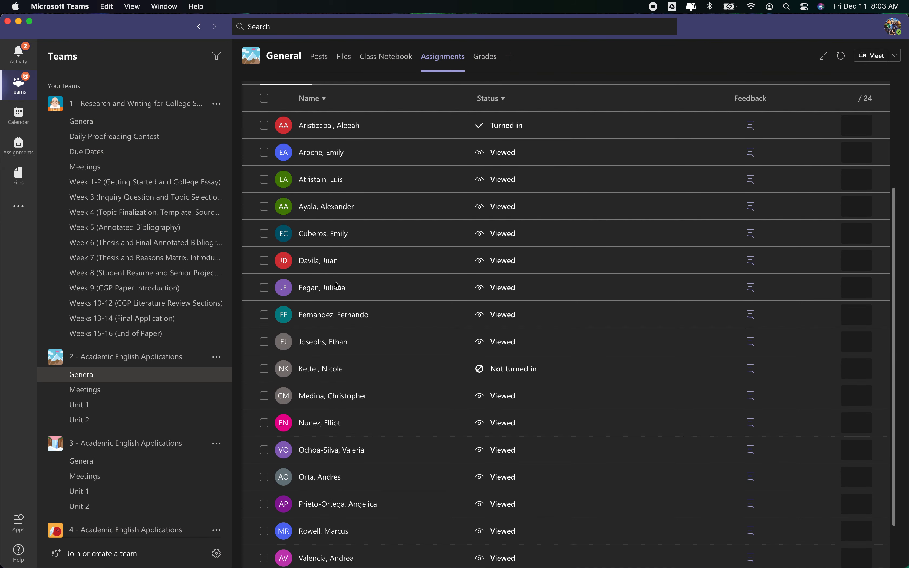
click(347, 180)
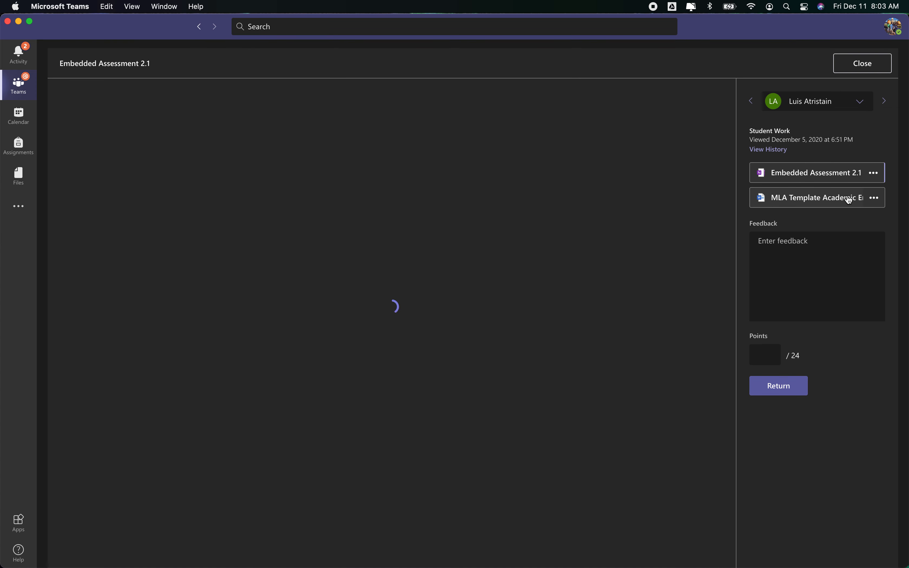
click(825, 204)
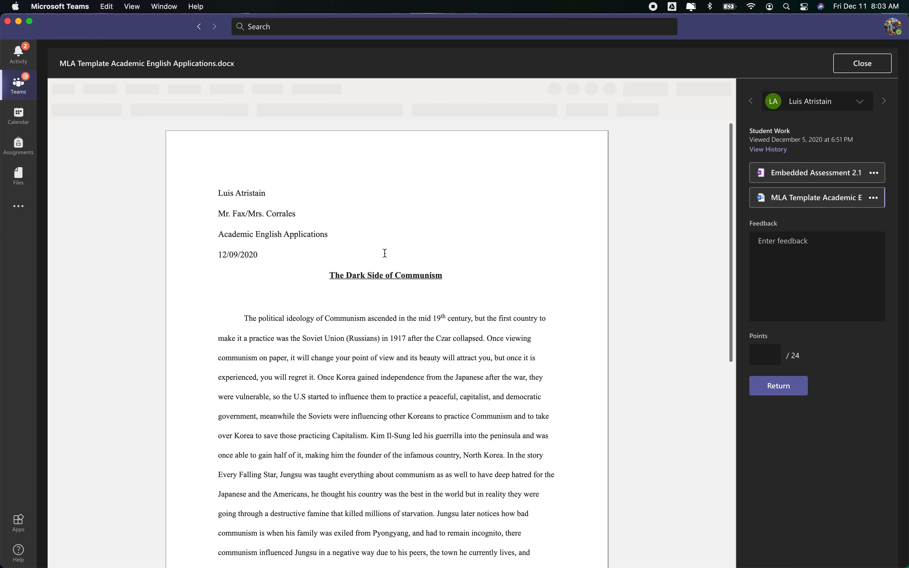
Paste the bibliography on the empty line below the Works Cited heading
scroll(376, 311, down, 10)
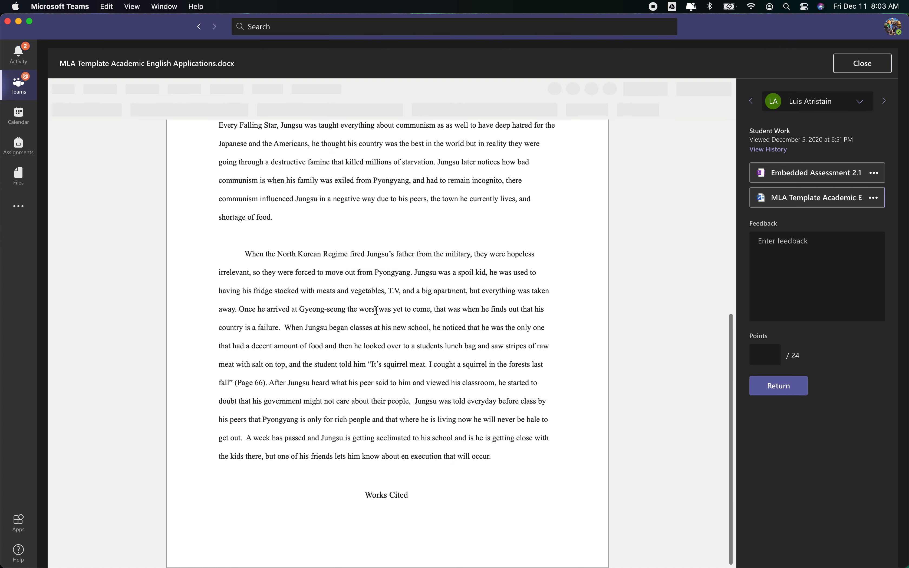
scroll(376, 310, down, 1)
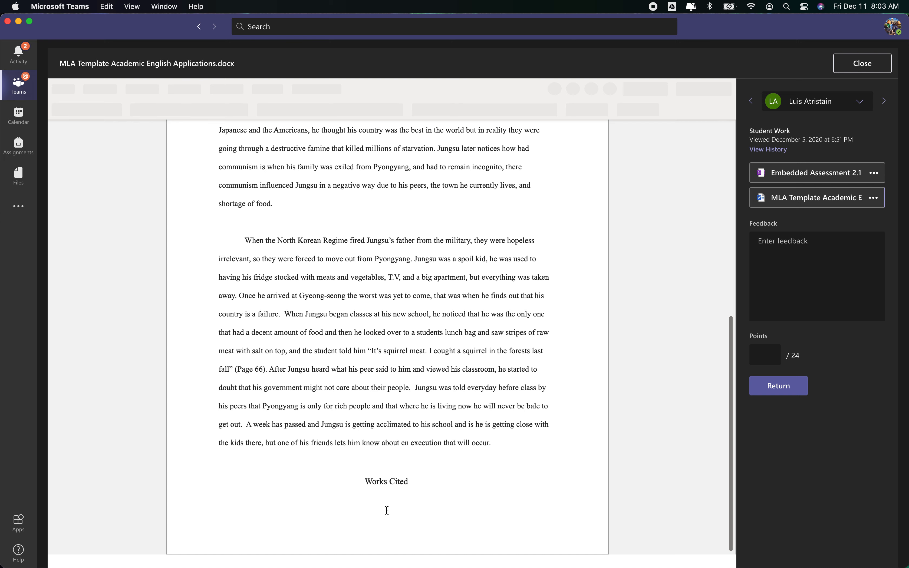
double_click(364, 507)
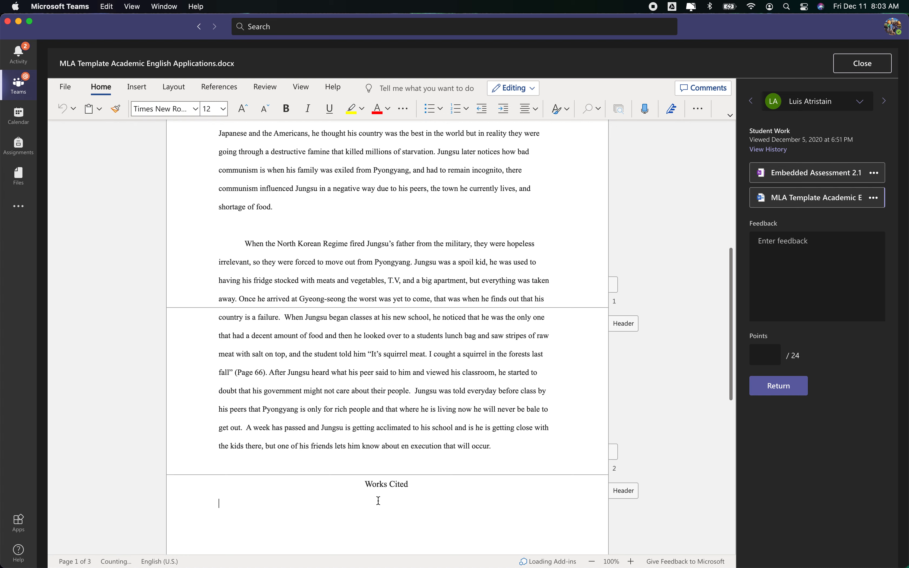
scroll(396, 497, down, 2)
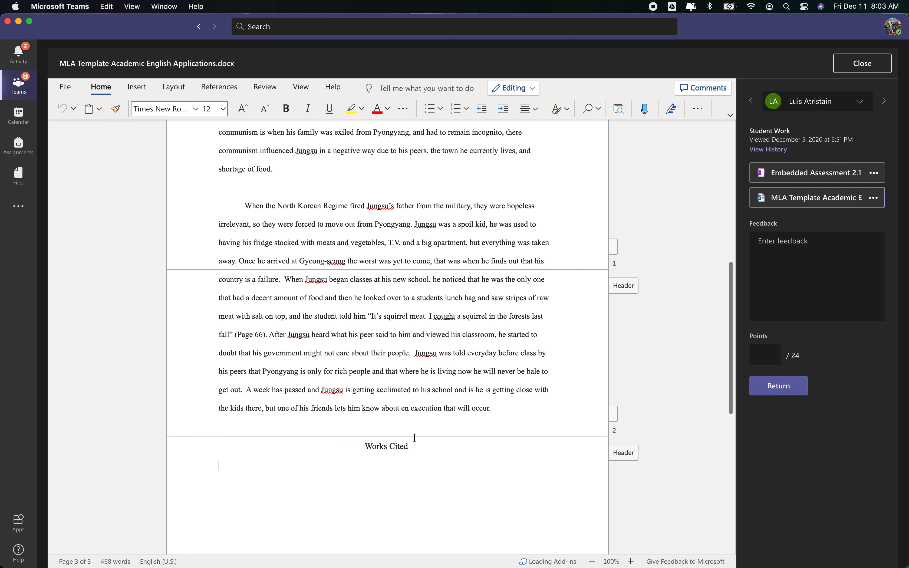
scroll(597, 431, down, 5)
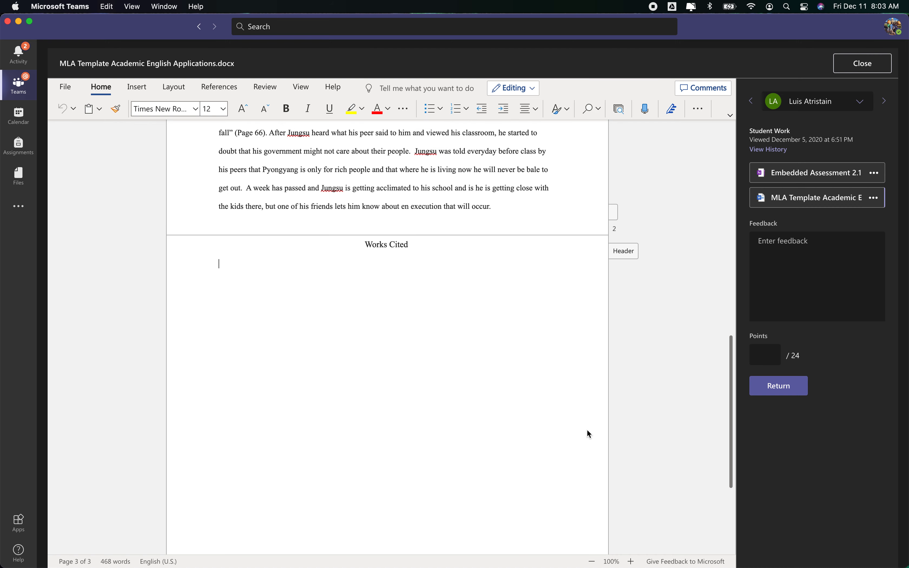
scroll(584, 430, down, 3)
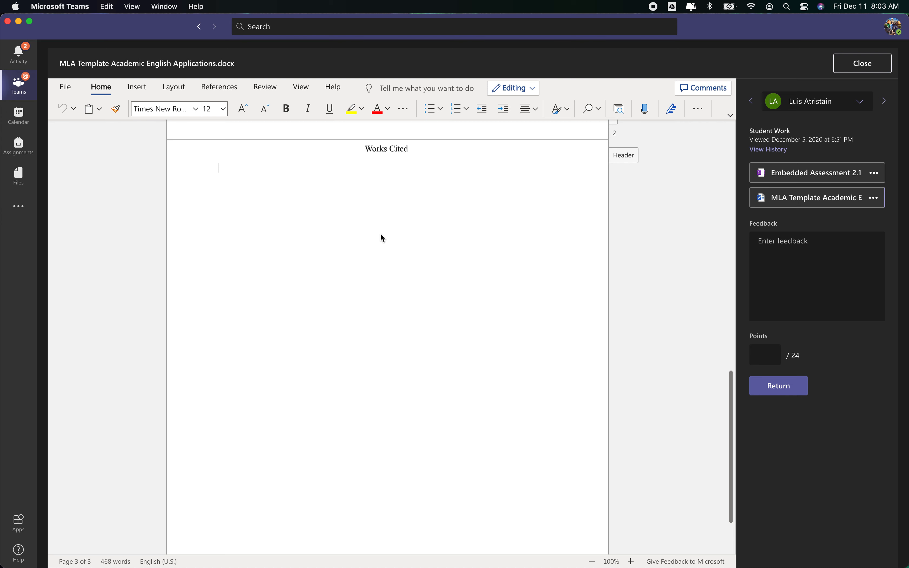
text(Achebe, Chinua. Things Fall Apart. Penguin Books, 1959. King, Janis L. "The Sports Mascot Controversy." The Review of Communication, vol. 3, no. 2, Apr. 2003, pp. 158–60, doi:10.1177/0011000011411736. Roberts, Michael. "Labor Day Highway Traffic Was Back to Normal - Unfortunately." Westword, Sept. 2020.)
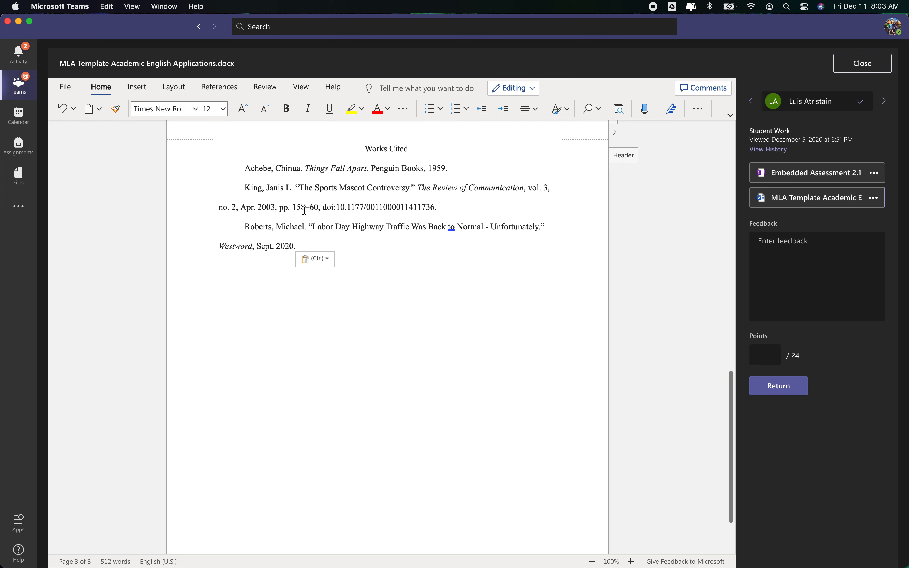
Remove the first-line indentation from each of the three pasted entries
key(BackSpace)
click(245, 226)
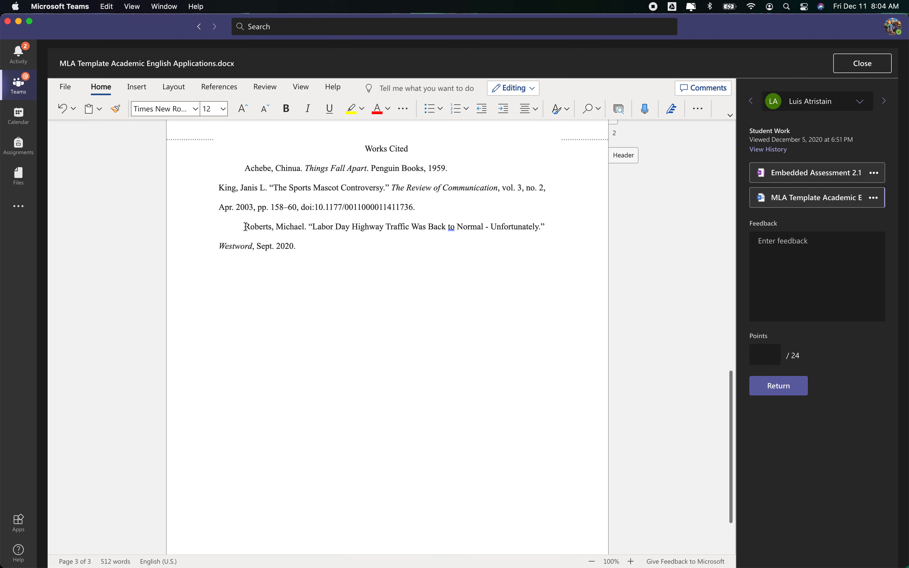
key(BackSpace)
click(245, 168)
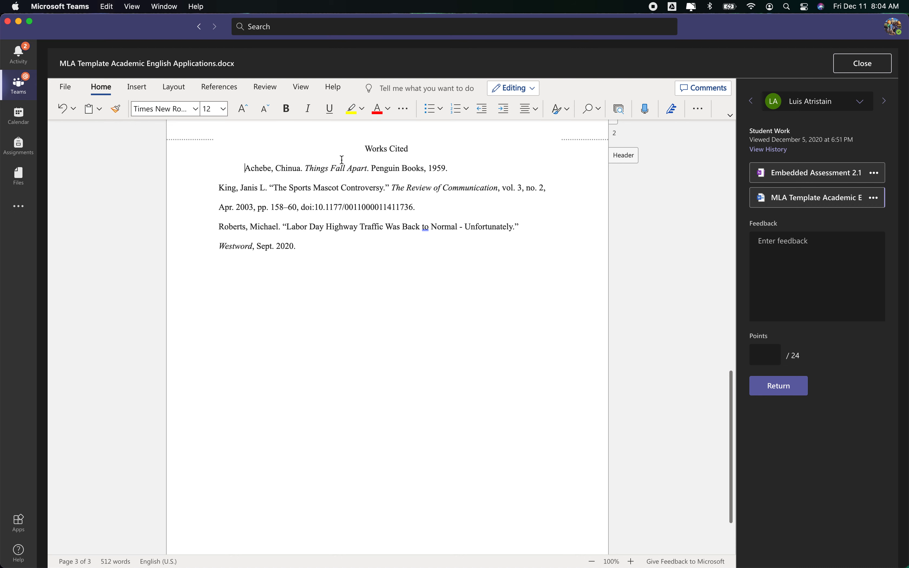
key(BackSpace)
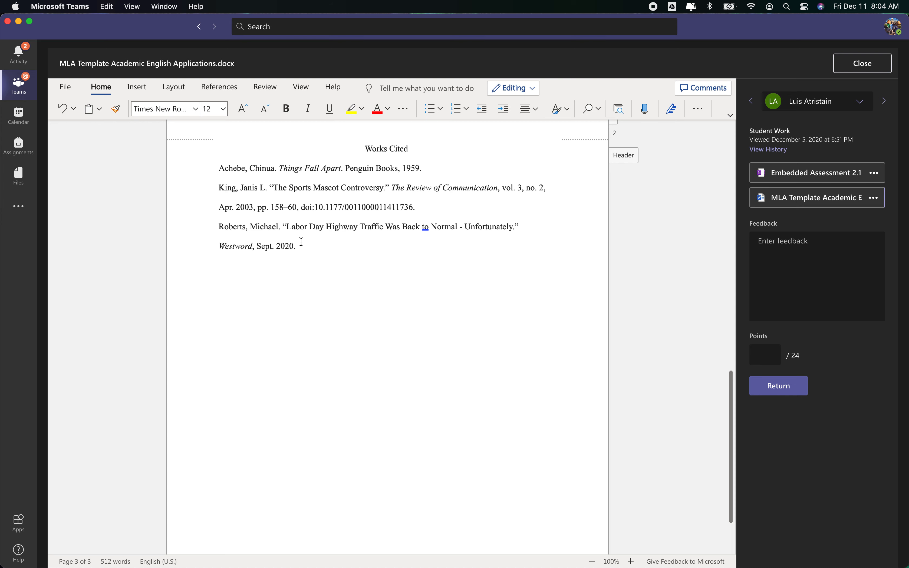
Apply a hanging special indent to all three Works Cited entries
drag(304, 245, 193, 166)
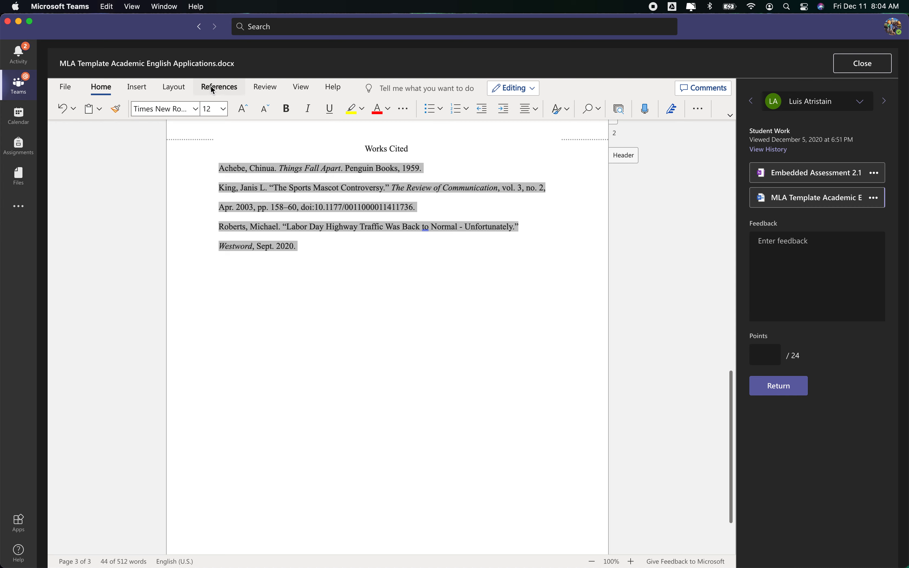
click(404, 112)
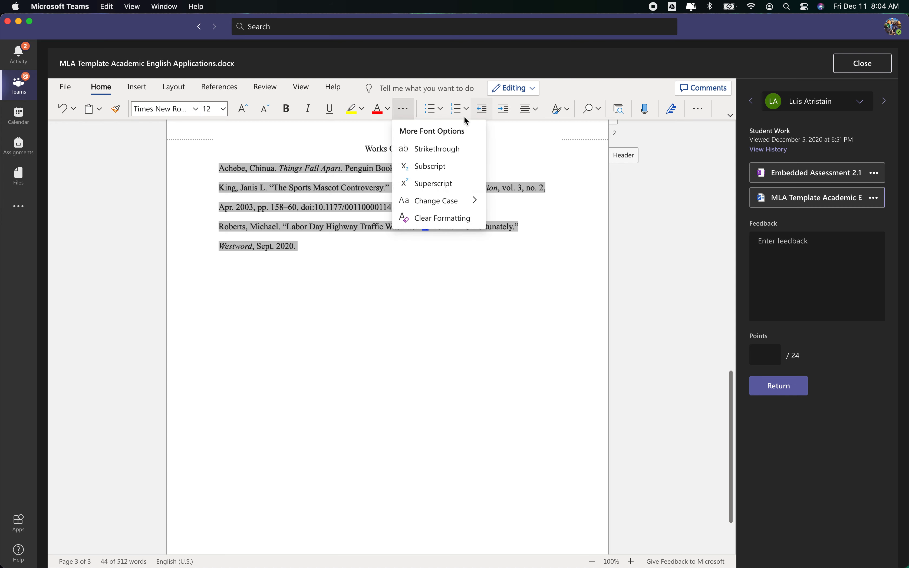
click(560, 110)
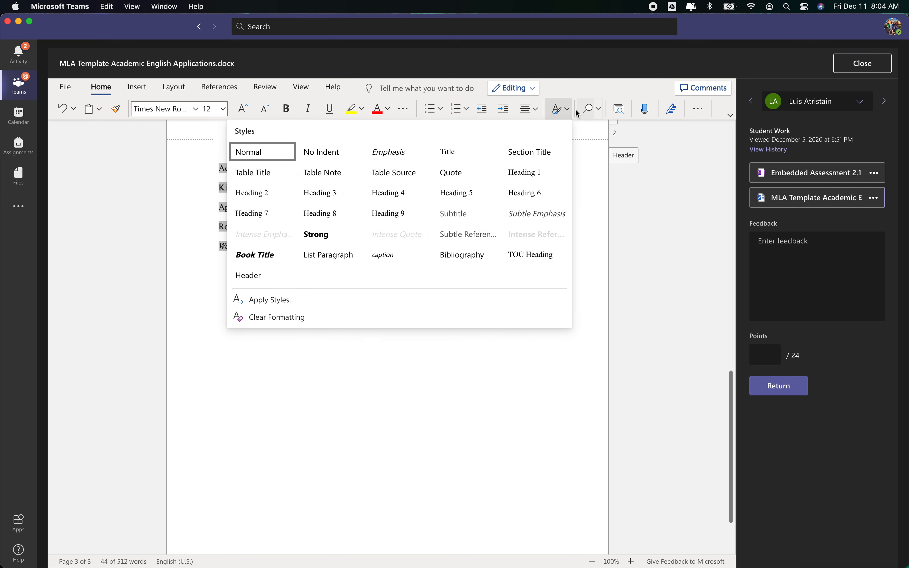
click(566, 111)
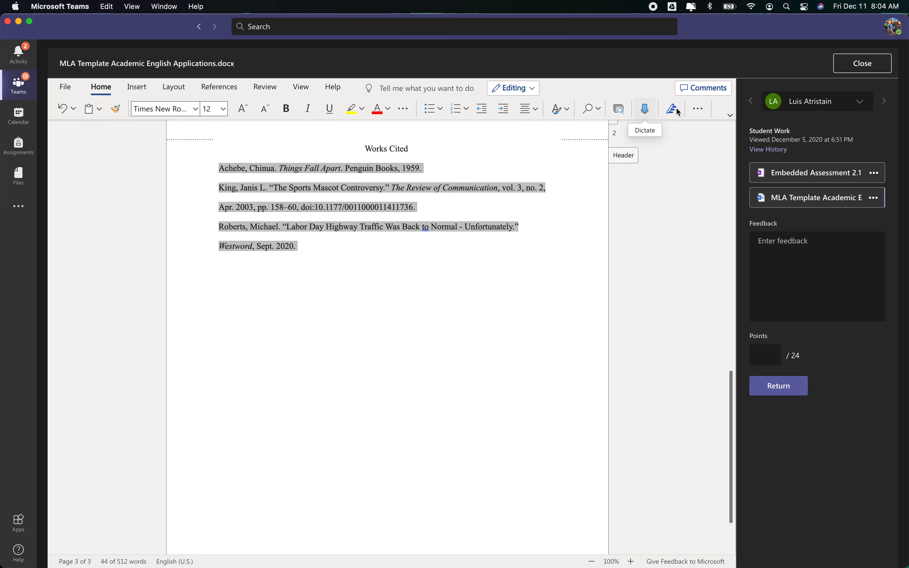
click(694, 109)
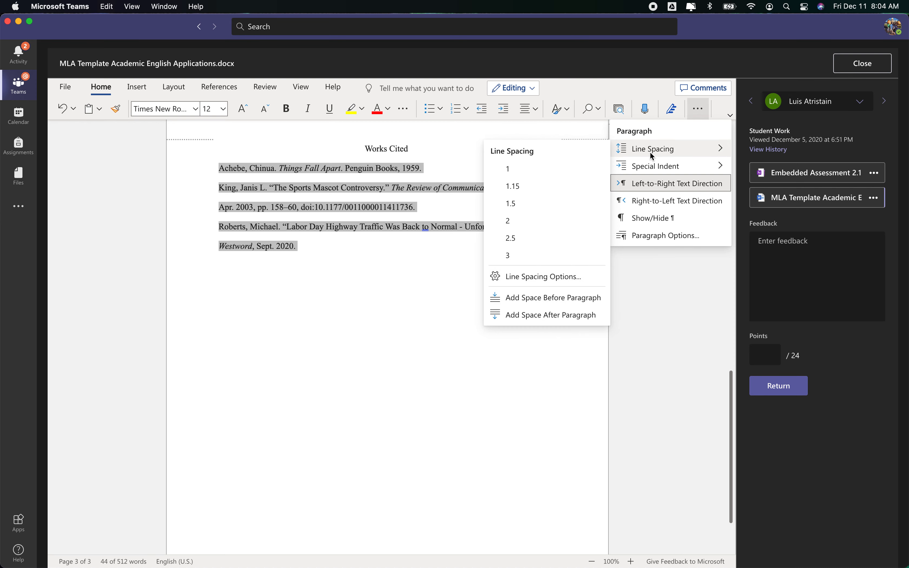
mouse_move(659, 170)
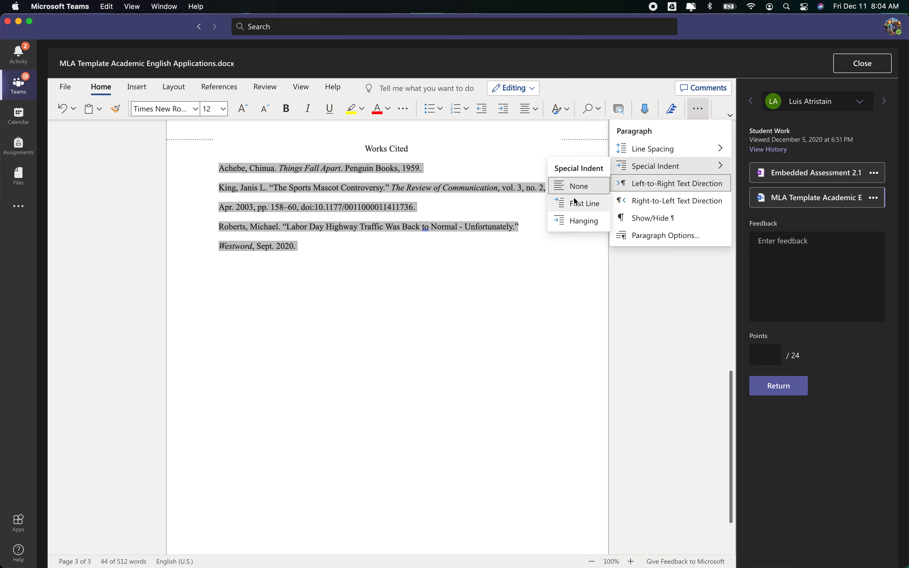
click(575, 221)
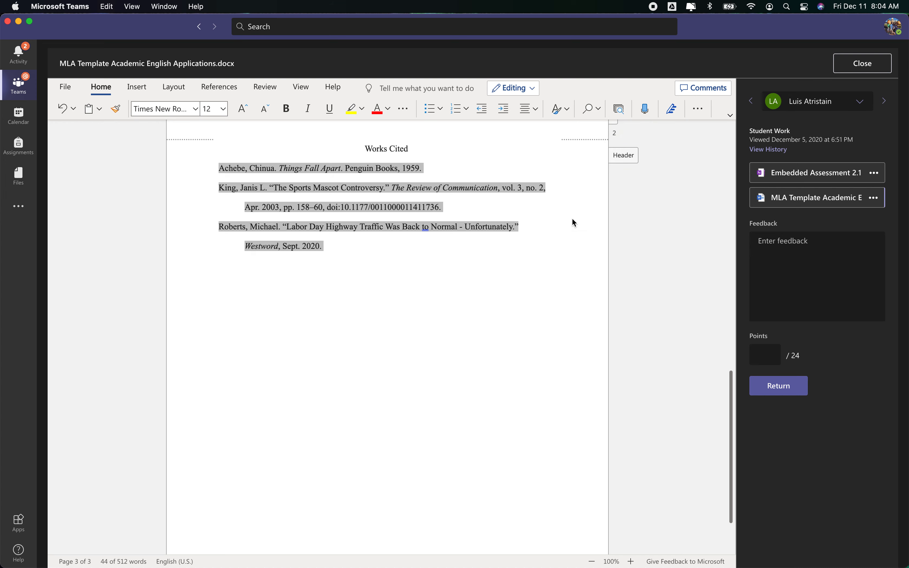
click(391, 236)
scroll(376, 291, up, 2)
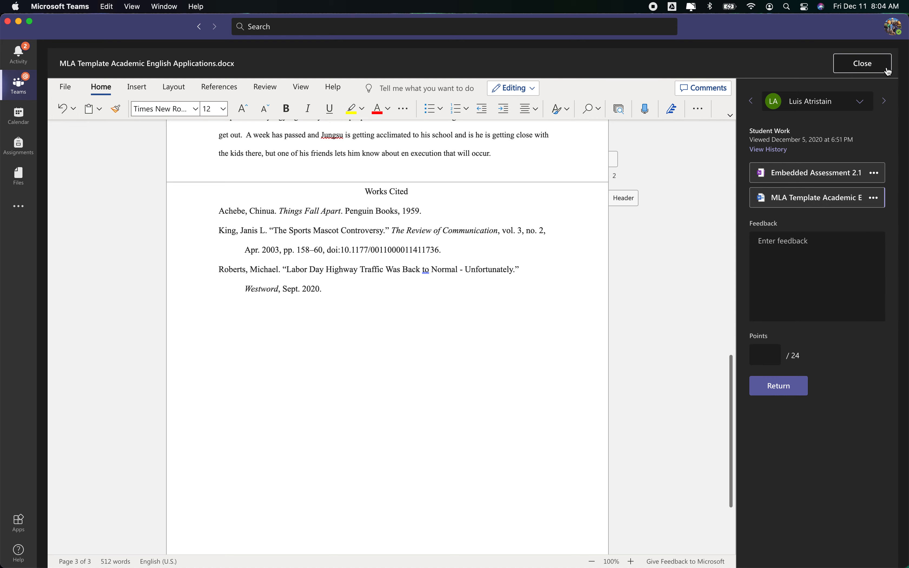
scroll(570, 240, up, 20)
scroll(536, 233, down, 7)
scroll(535, 233, up, 6)
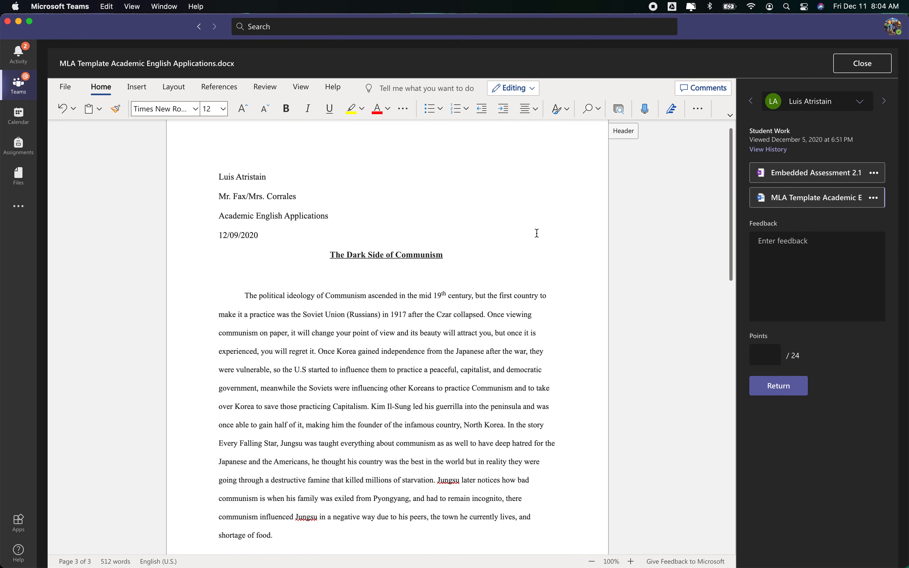